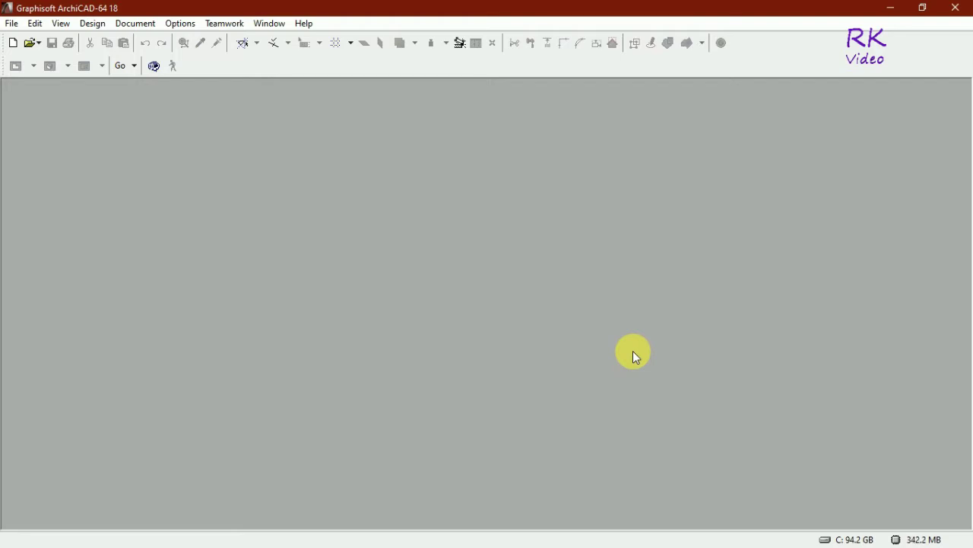
Create a new project from the ArchiCAD 18 Template and activate the Slab tool.
{"action": "left_click", "coordinate": [13, 44]}
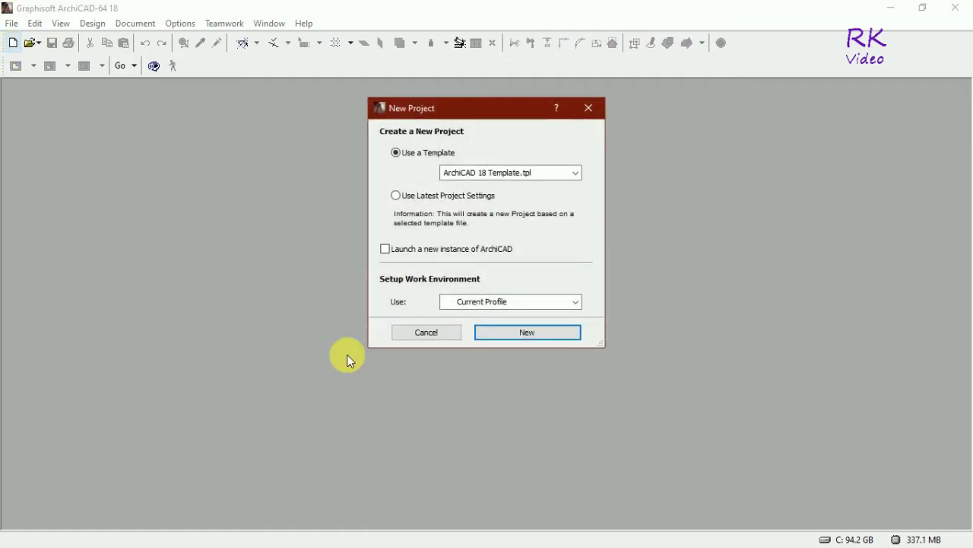
{"action": "left_click", "coordinate": [525, 334]}
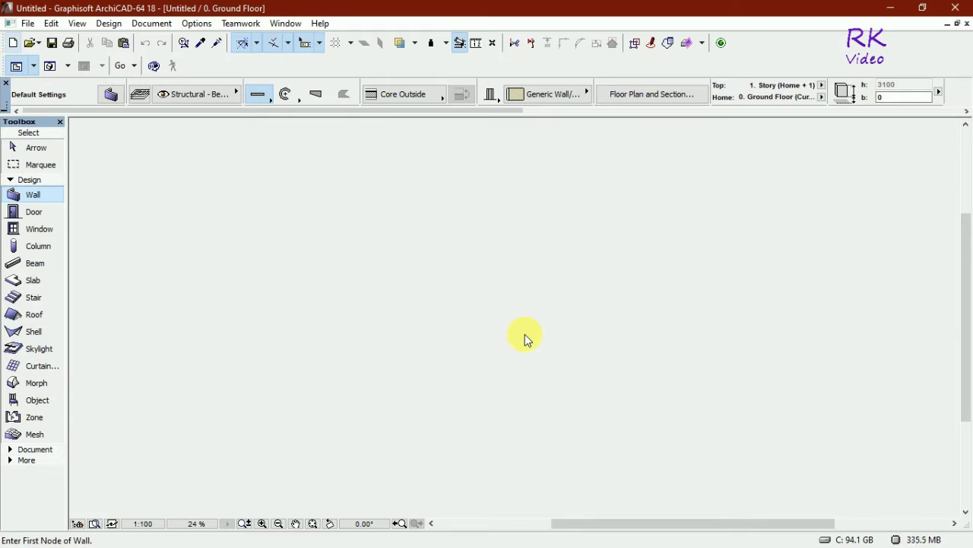
{"action": "scroll", "coordinate": [524, 334], "scroll_direction": "down", "scroll_amount": 1}
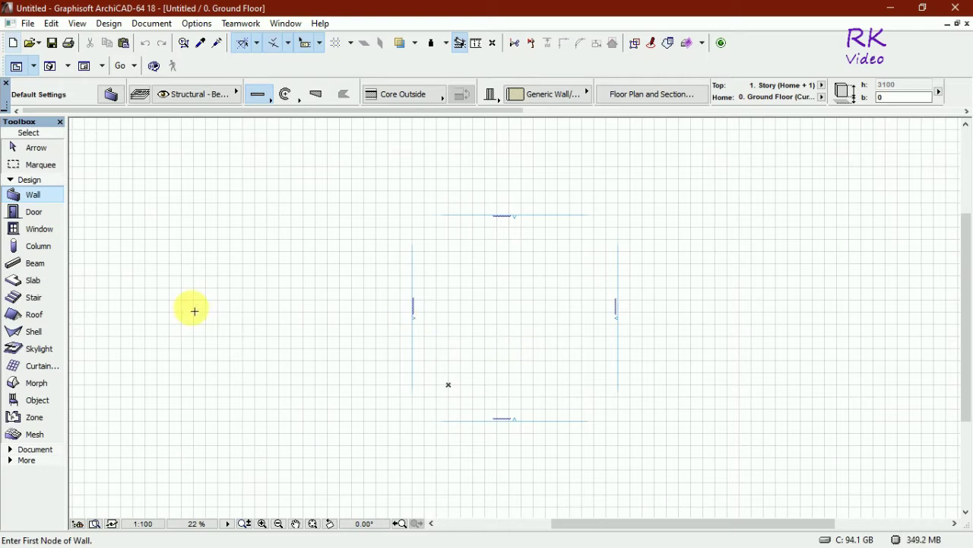
{"action": "left_click", "coordinate": [35, 281]}
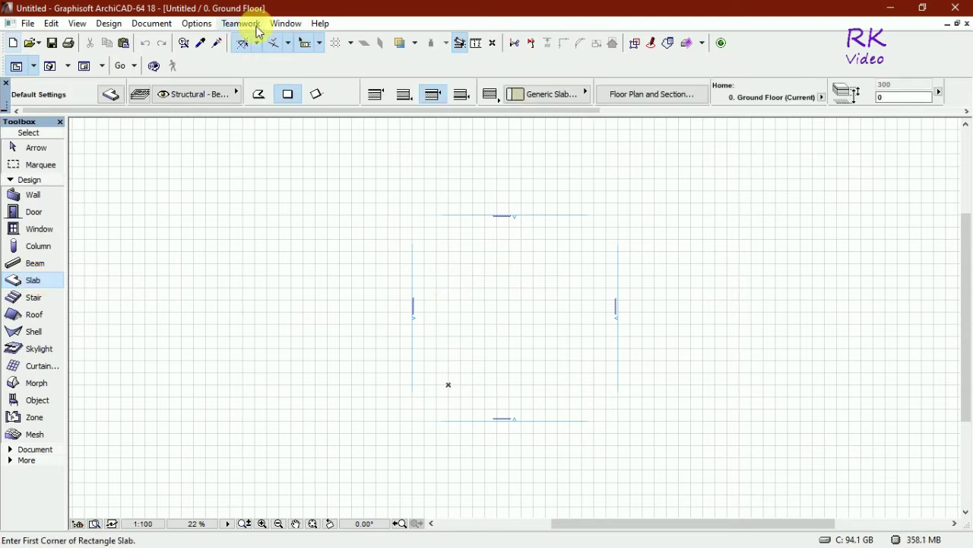
Check the model, layout and angle units in the project's Working Units preferences without changing them.
{"action": "left_click", "coordinate": [286, 29]}
{"action": "mouse_move", "coordinate": [247, 29]}
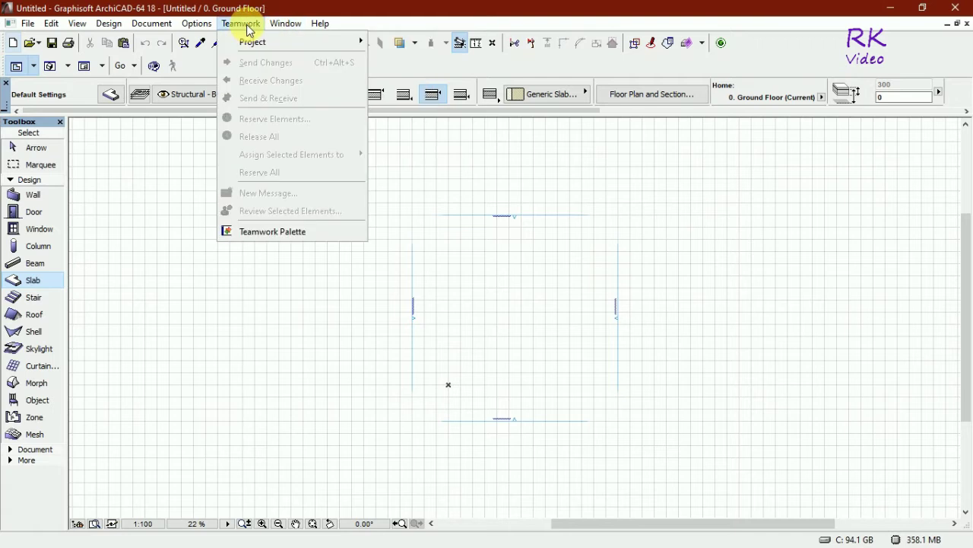
{"action": "mouse_move", "coordinate": [197, 29]}
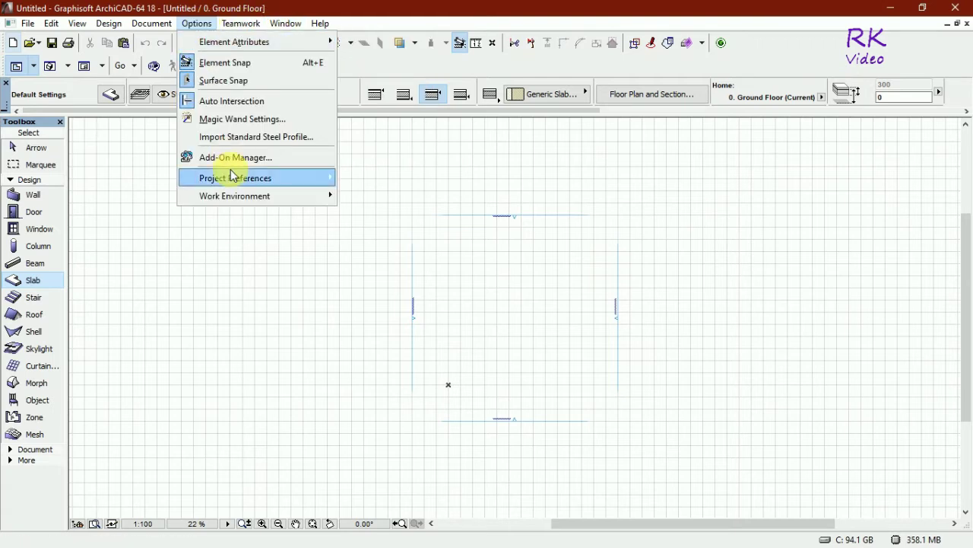
{"action": "mouse_move", "coordinate": [283, 177]}
{"action": "left_click", "coordinate": [371, 179]}
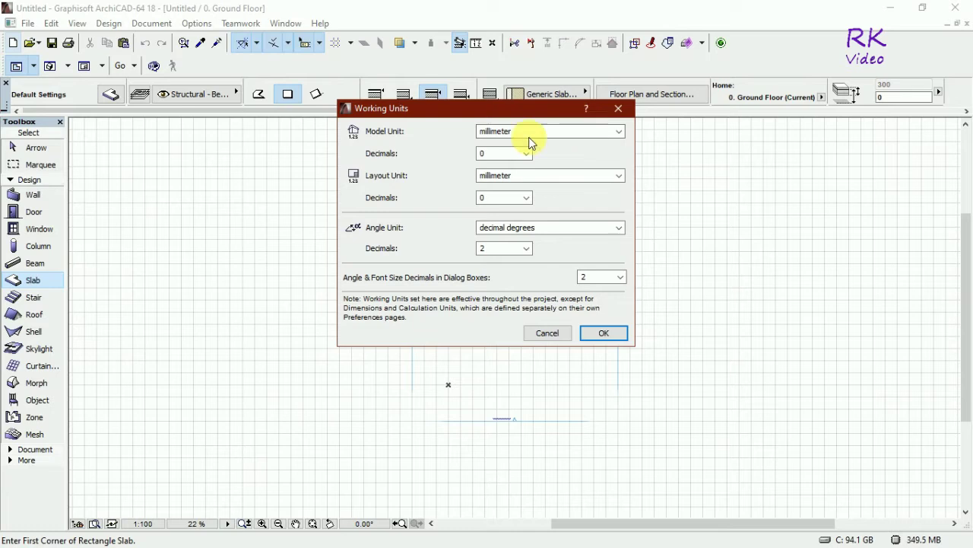
{"action": "left_click", "coordinate": [616, 108]}
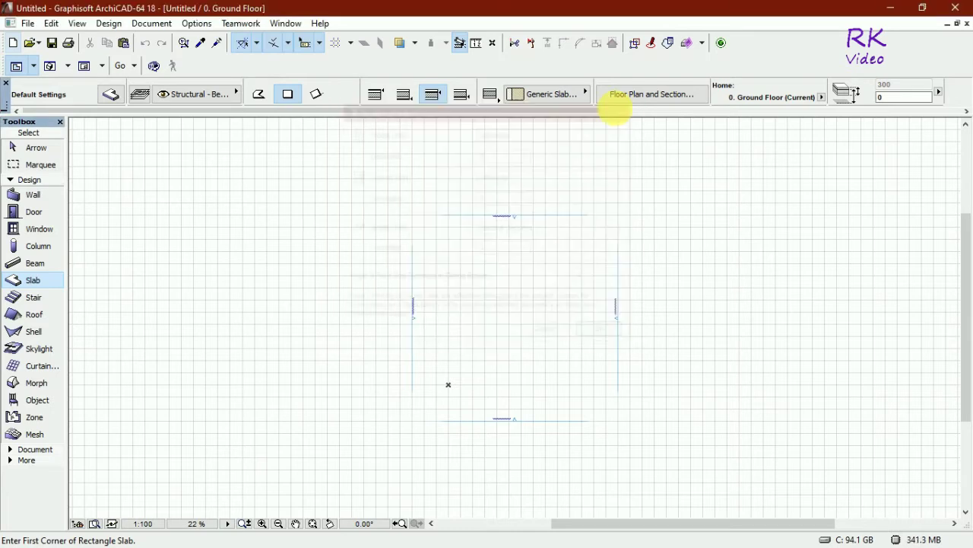
Draw a 500 × 500 mm rectangular slab on the ground floor, inside the elevation markers near the West Elevation.
{"action": "left_click", "coordinate": [431, 295]}
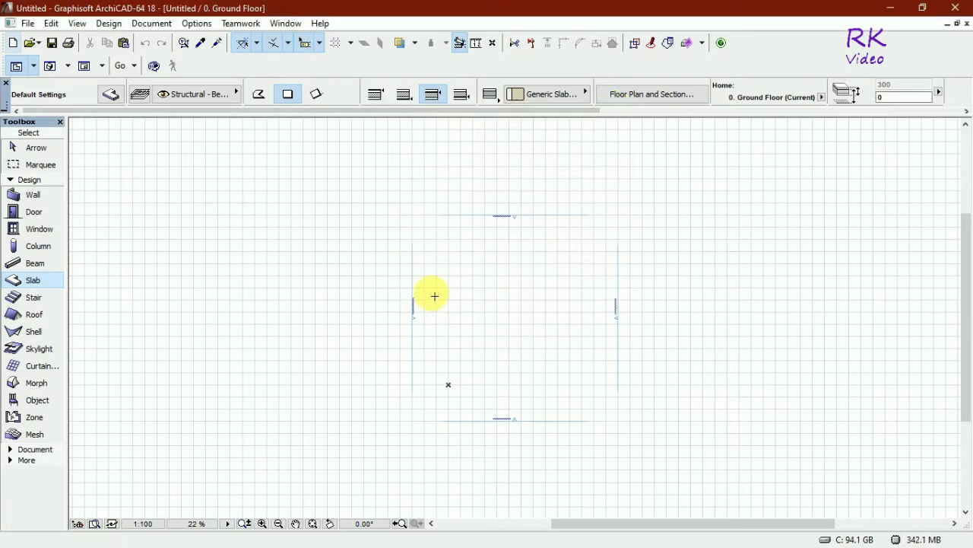
{"action": "key", "text": "Escape"}
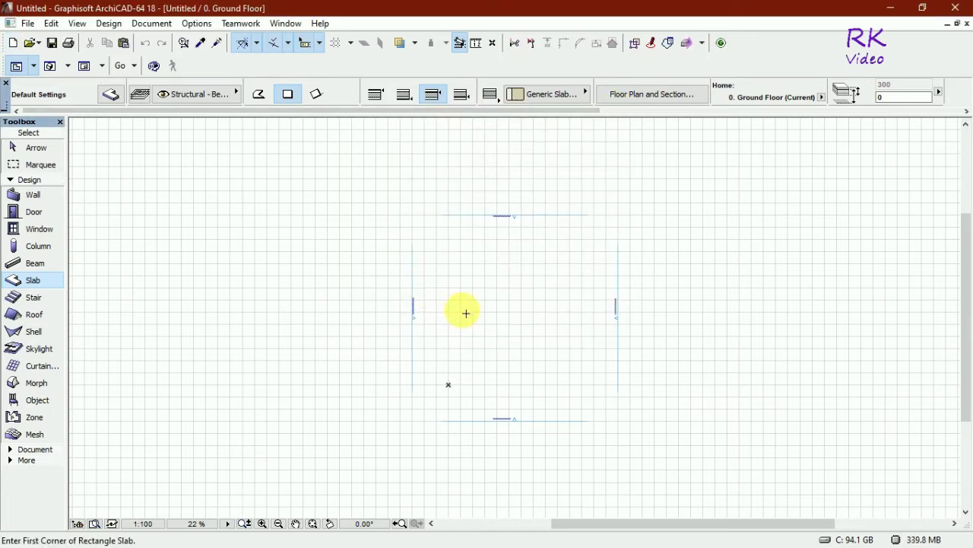
{"action": "left_click", "coordinate": [434, 280]}
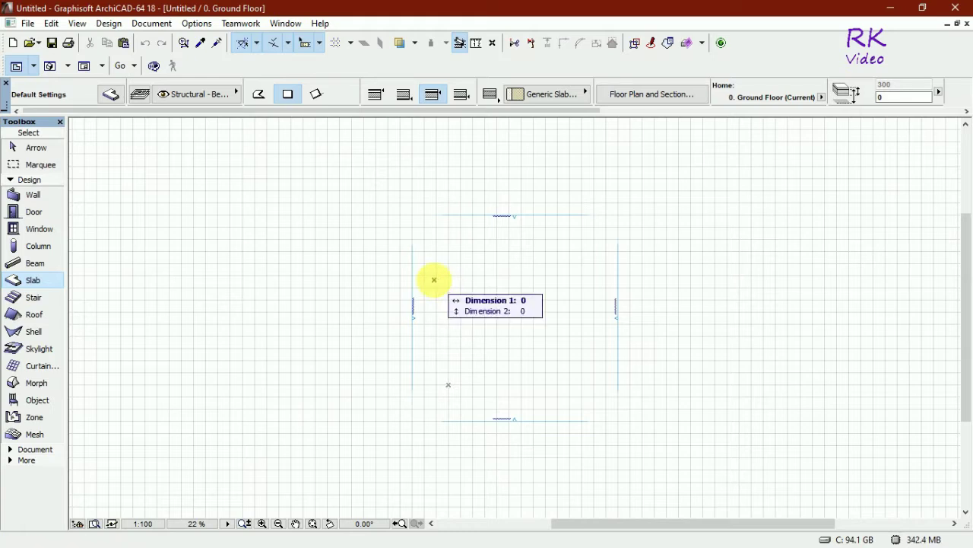
{"action": "left_click_drag", "start_coordinate": [435, 280], "coordinate": [535, 300]}
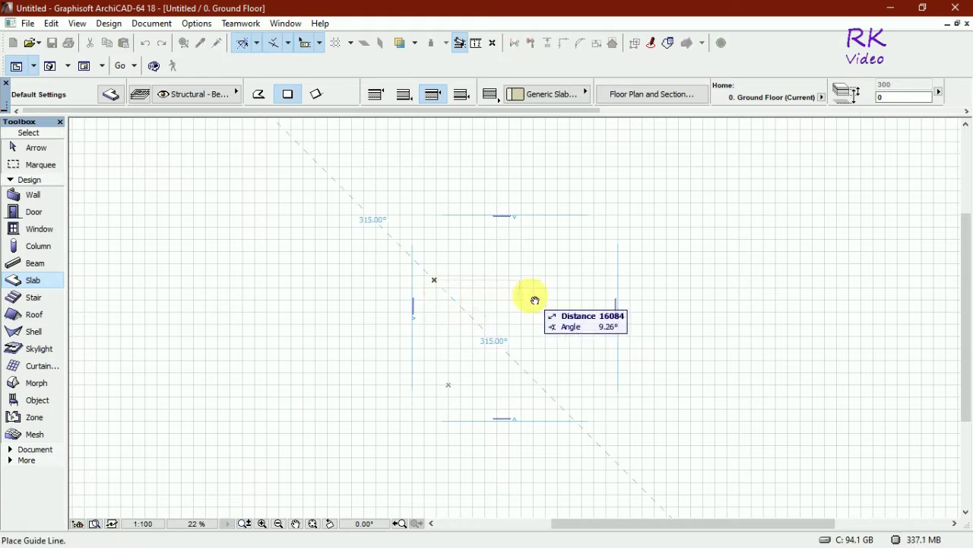
{"action": "left_click", "coordinate": [535, 300]}
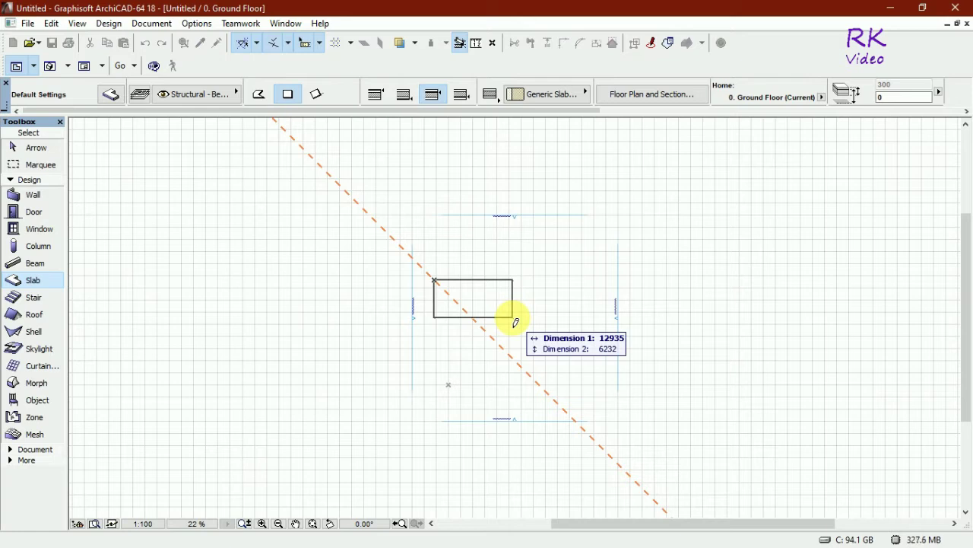
{"action": "key", "text": "Tab"}
{"action": "type", "text": "500"}
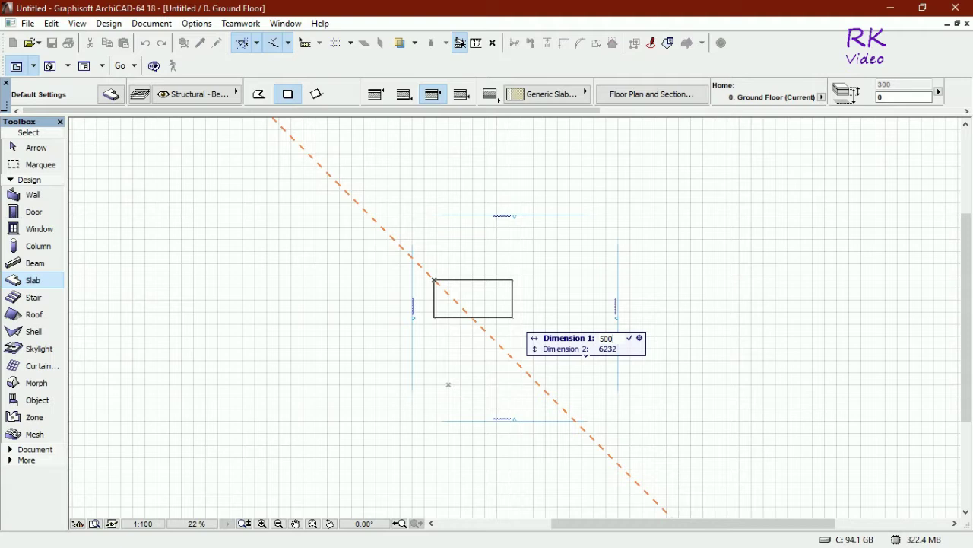
{"action": "key", "text": "Tab"}
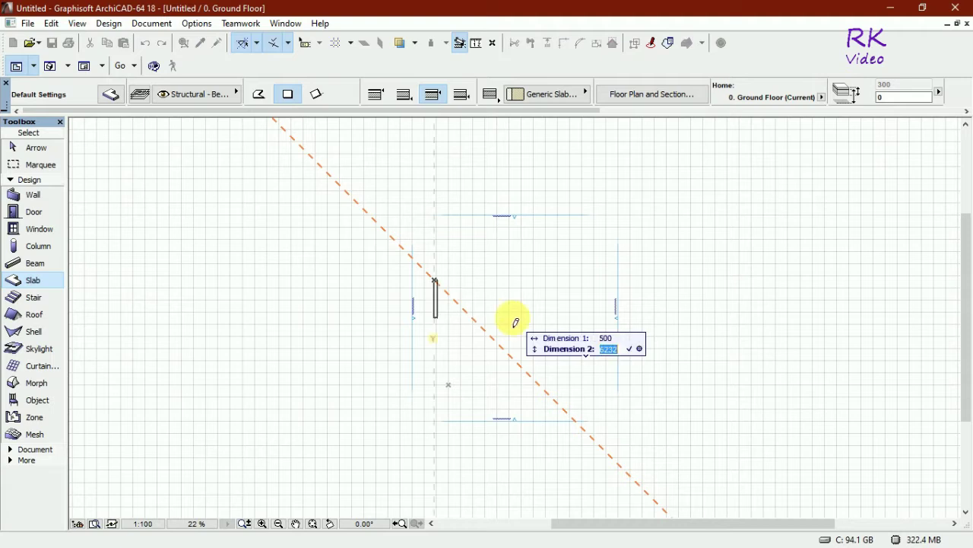
{"action": "type", "text": "500"}
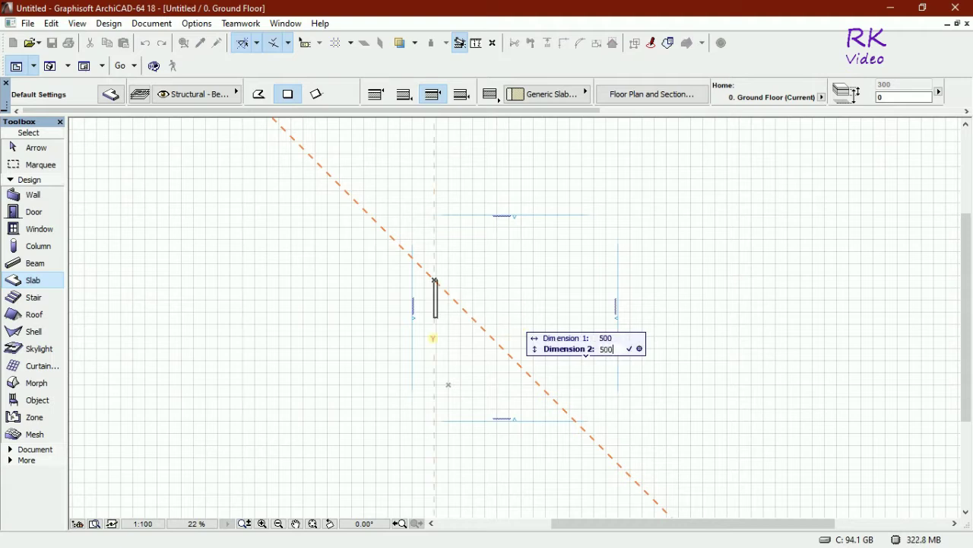
{"action": "key", "text": "Return"}
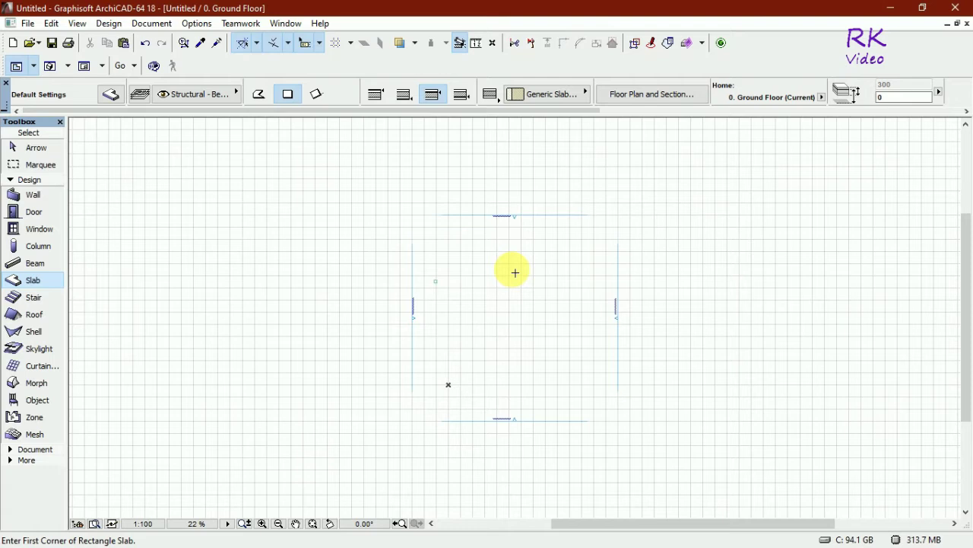
{"action": "scroll", "coordinate": [440, 284], "scroll_direction": "up", "scroll_amount": 2}
{"action": "scroll", "coordinate": [440, 284], "scroll_direction": "up", "scroll_amount": 10}
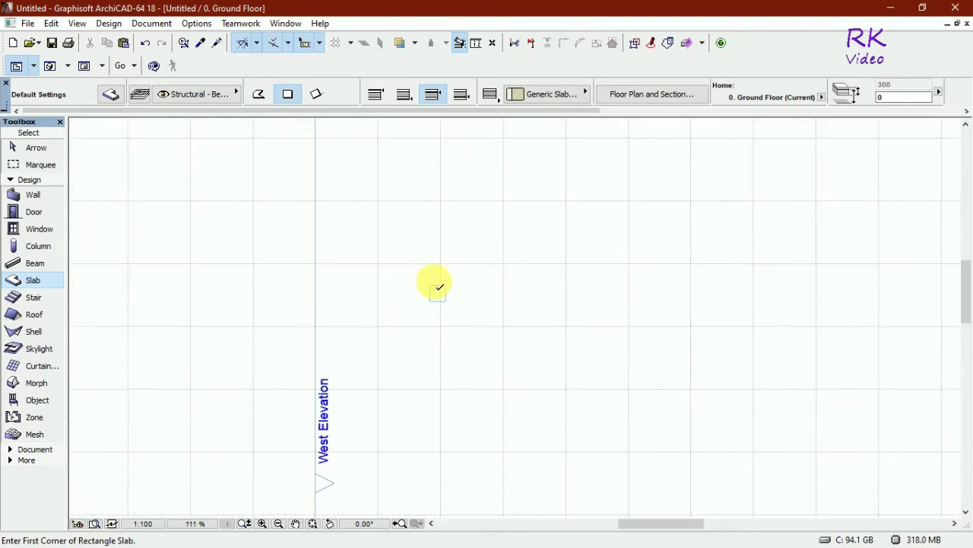
{"action": "scroll", "coordinate": [302, 290], "scroll_direction": "down", "scroll_amount": 2}
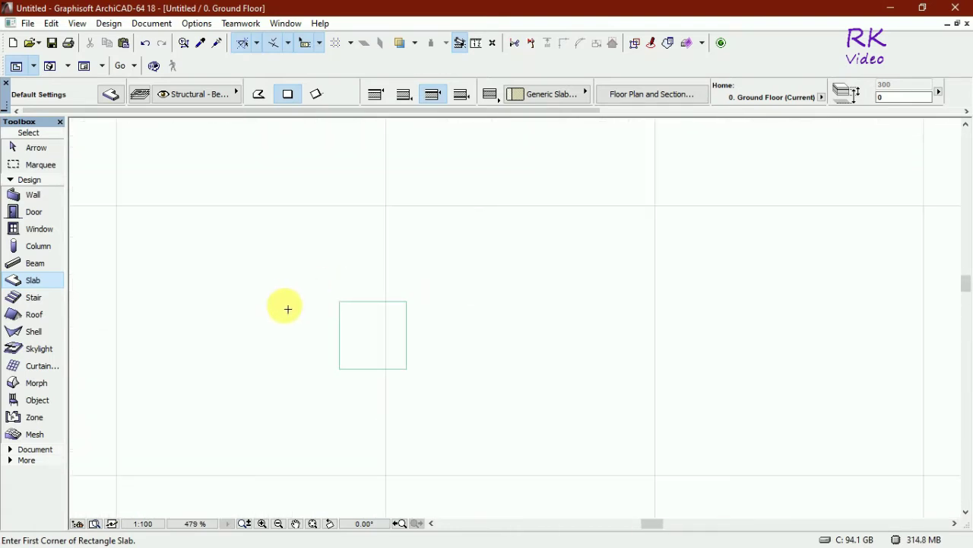
{"action": "key", "text": "Escape"}
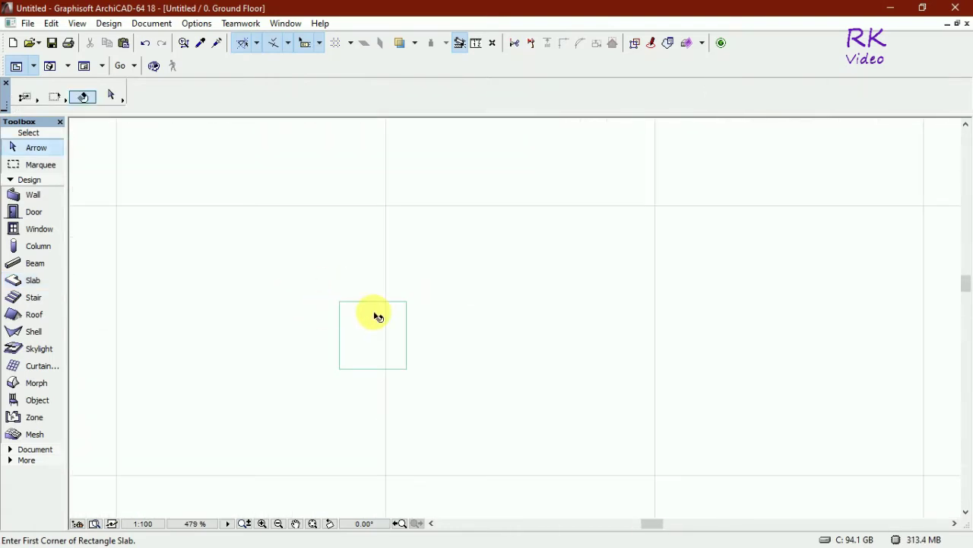
Give the square slab a basic Concrete - Structural structure and set its elevation to Project Zero to 50 mm.
{"action": "left_click", "coordinate": [373, 302]}
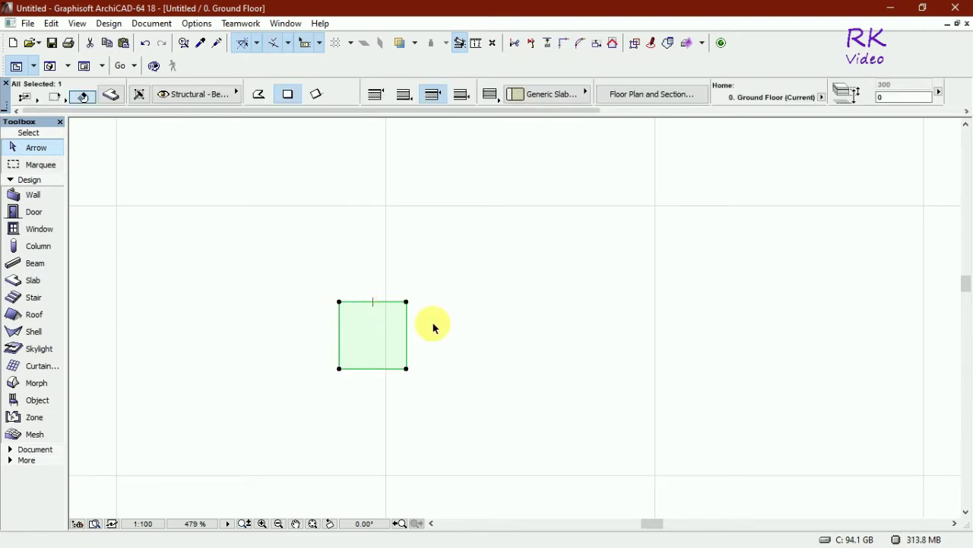
{"action": "left_click", "coordinate": [114, 98]}
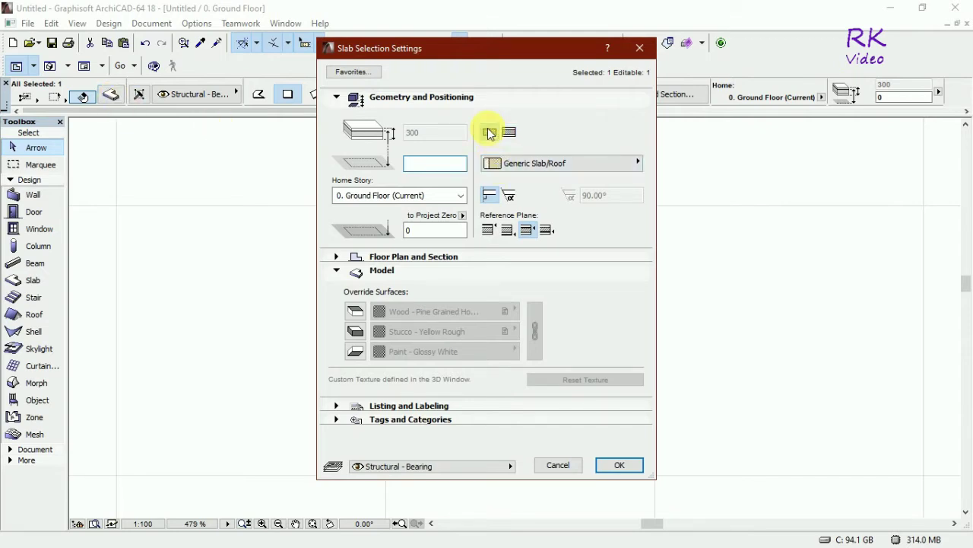
{"action": "left_click", "coordinate": [489, 132]}
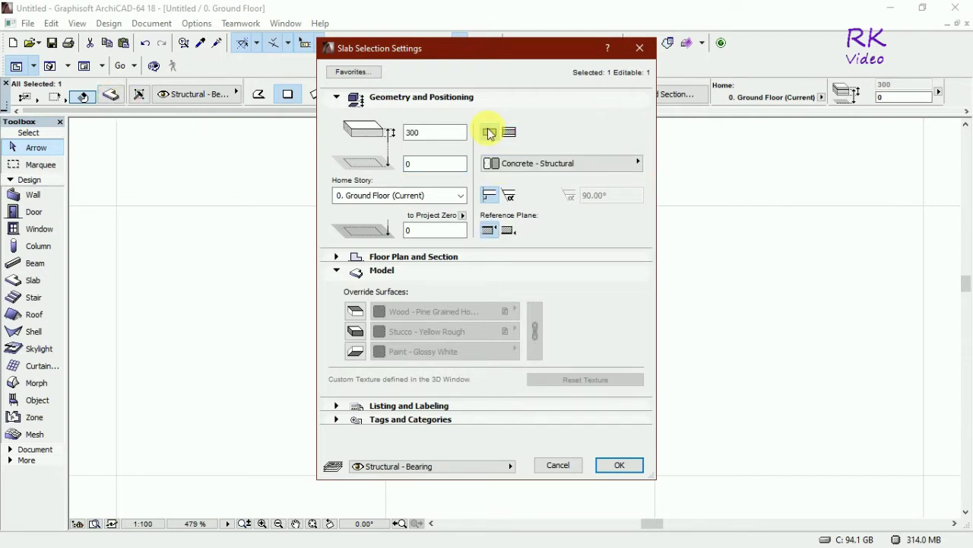
{"action": "left_click", "coordinate": [422, 232]}
{"action": "double_click", "coordinate": [423, 232]}
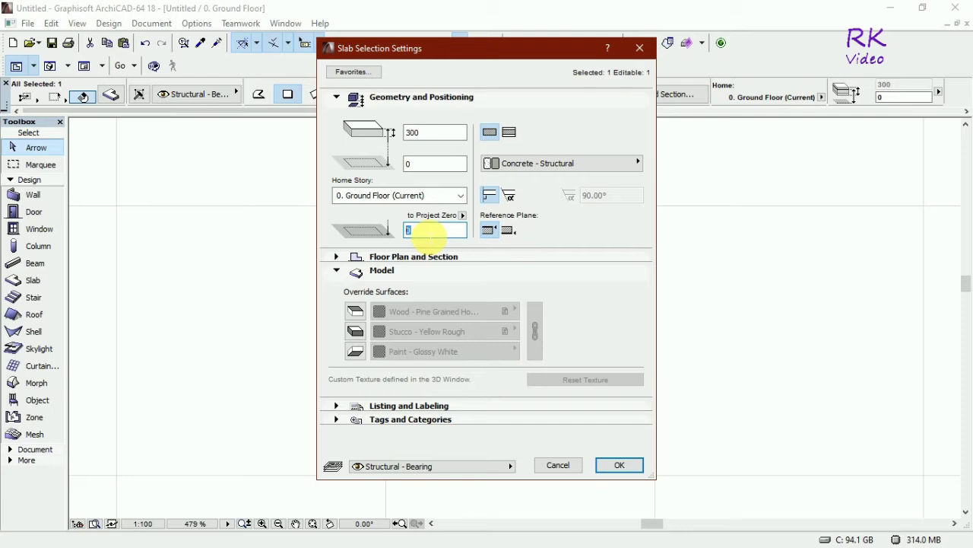
{"action": "type", "text": "50"}
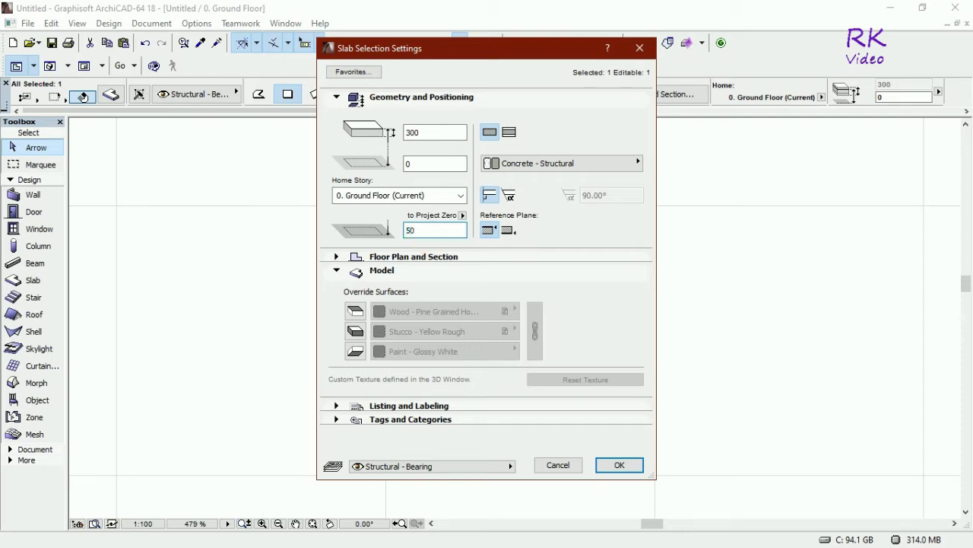
Override the slab's top, edge and bottom surfaces with linked Metal - Bronze and apply the settings.
{"action": "left_click", "coordinate": [355, 311]}
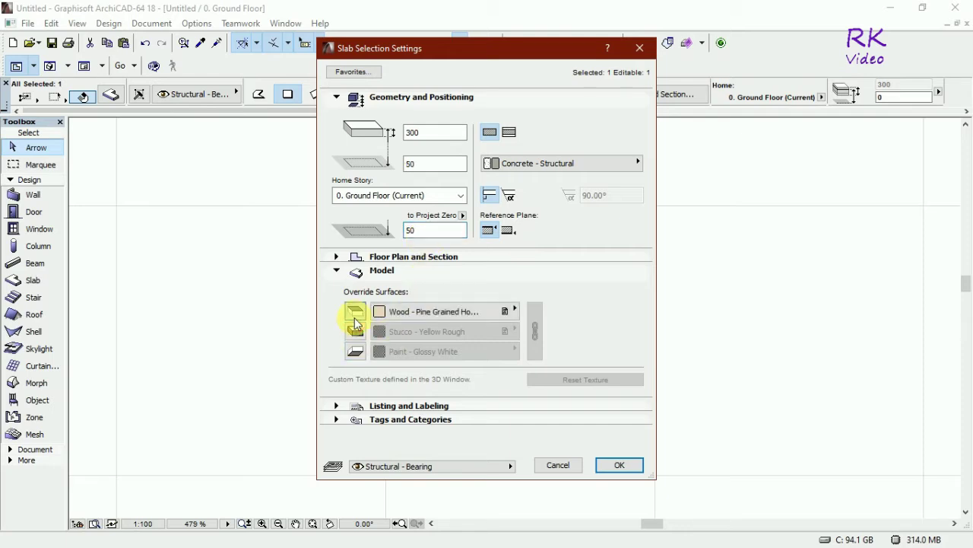
{"action": "left_click", "coordinate": [455, 314]}
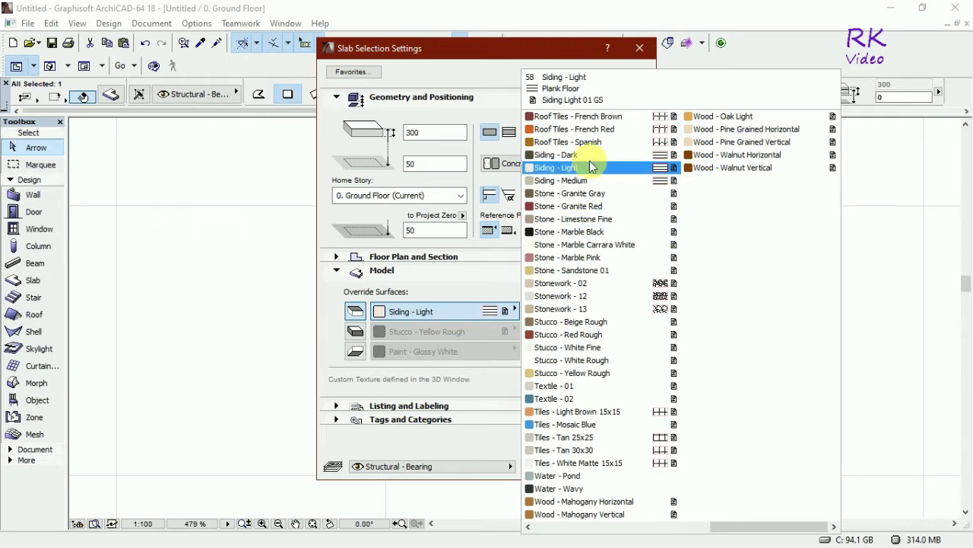
{"action": "scroll", "coordinate": [562, 164], "scroll_direction": "up", "scroll_amount": 6}
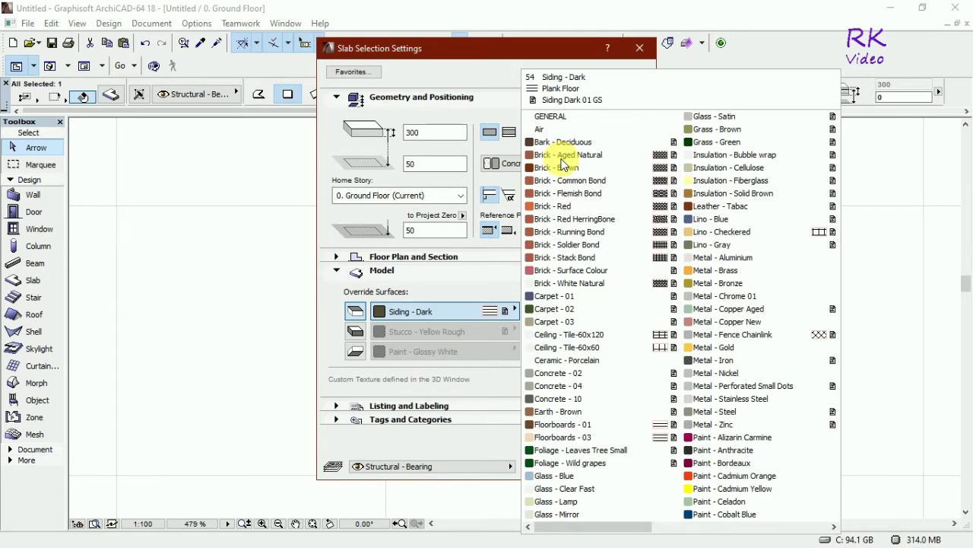
{"action": "left_click", "coordinate": [711, 285]}
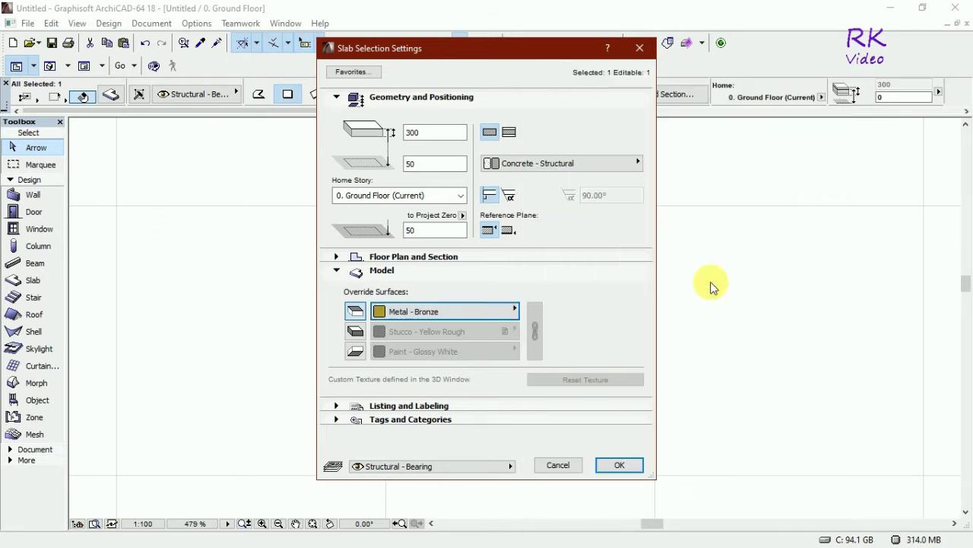
{"action": "left_click", "coordinate": [355, 332]}
{"action": "left_click", "coordinate": [535, 330]}
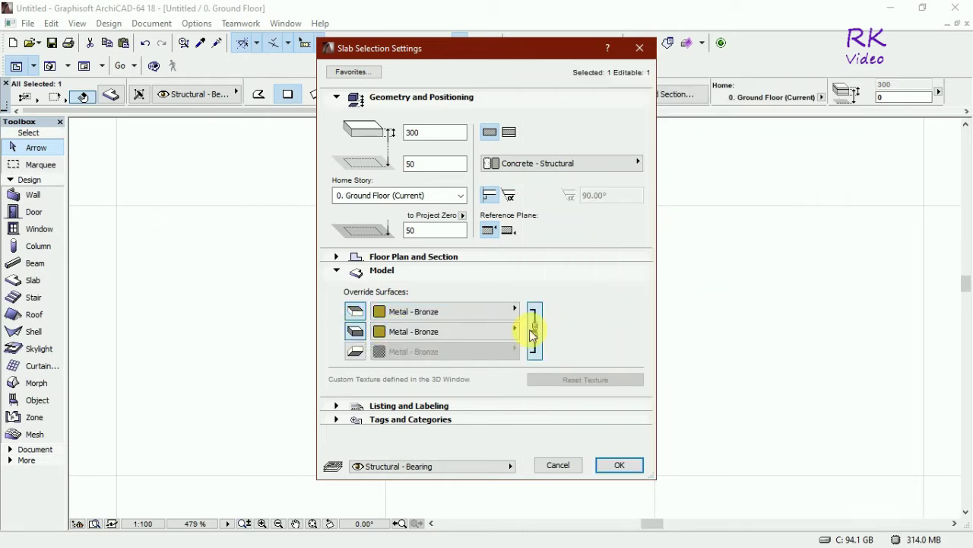
{"action": "left_click", "coordinate": [355, 352]}
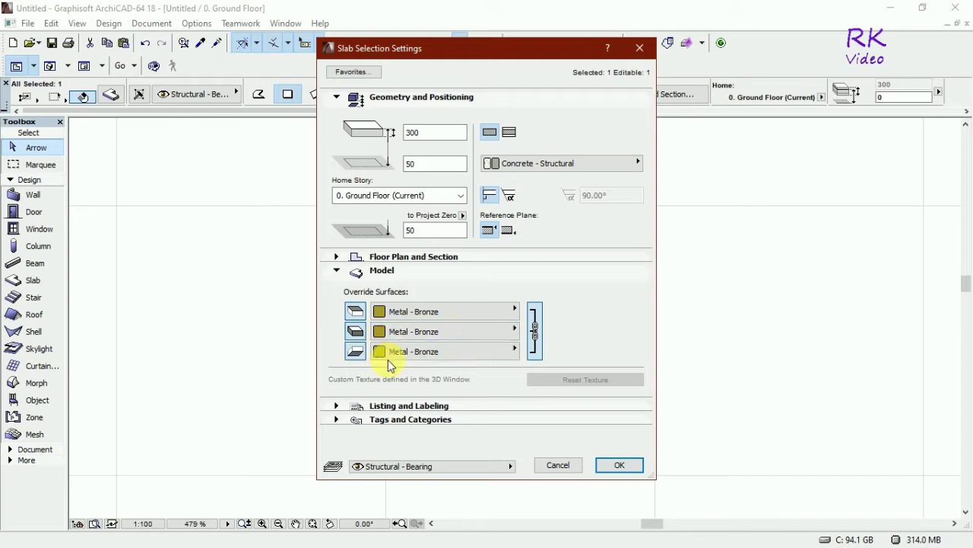
{"action": "left_click", "coordinate": [620, 464]}
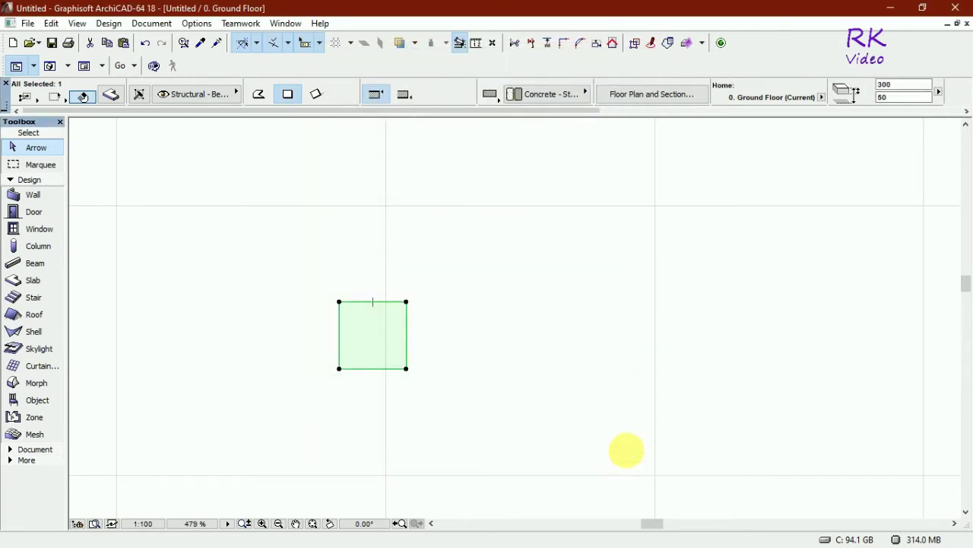
Show the selected slab in the 3D window.
{"action": "scroll", "coordinate": [359, 336], "scroll_direction": "up", "scroll_amount": 2}
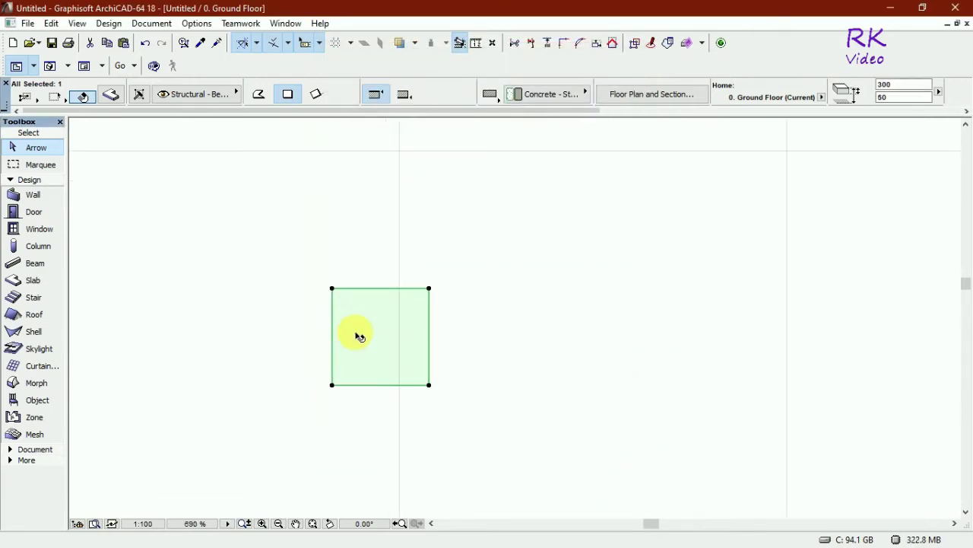
{"action": "mouse_move", "coordinate": [359, 336]}
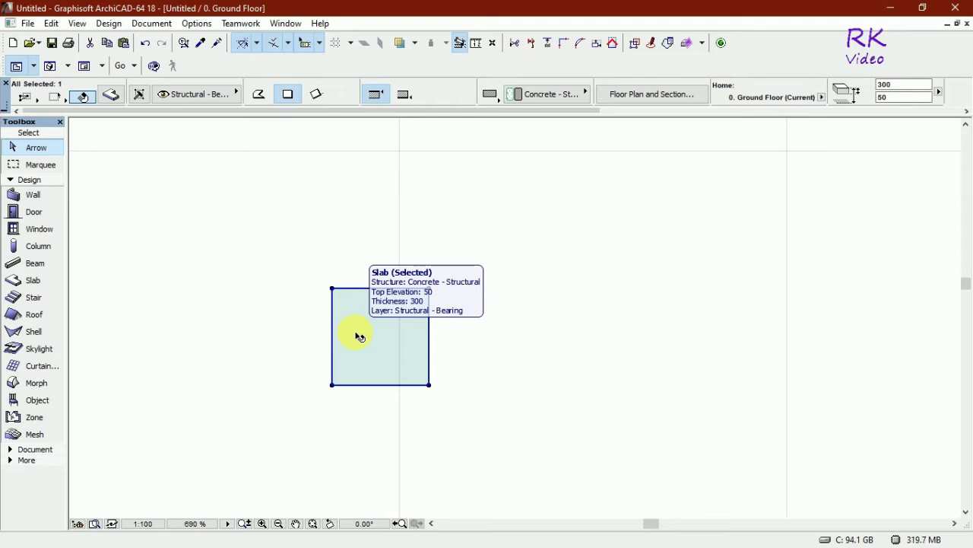
{"action": "key", "text": "Delete"}
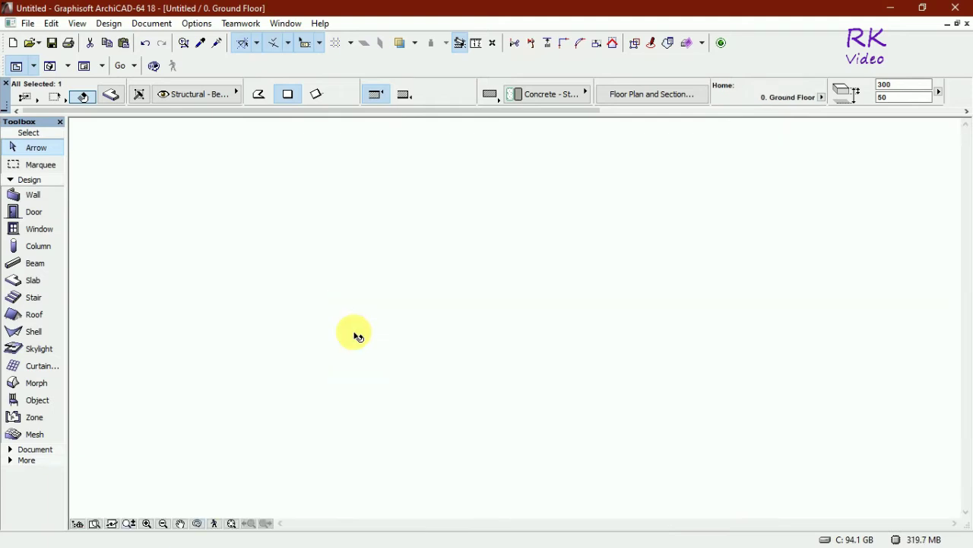
Show the bronze slab in the 3D window and switch the view to axonometric projection.
{"action": "key", "text": "F3"}
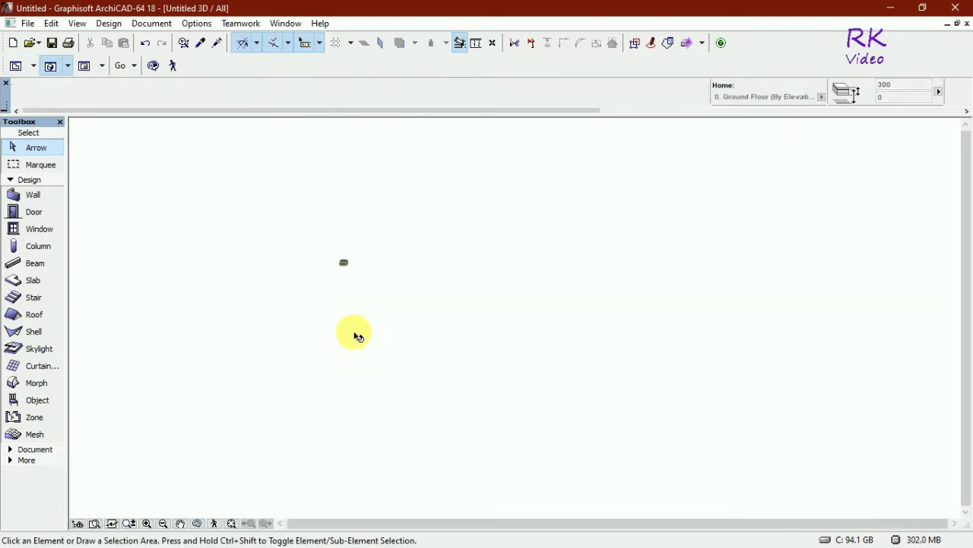
{"action": "scroll", "coordinate": [330, 251], "scroll_direction": "up", "scroll_amount": 5}
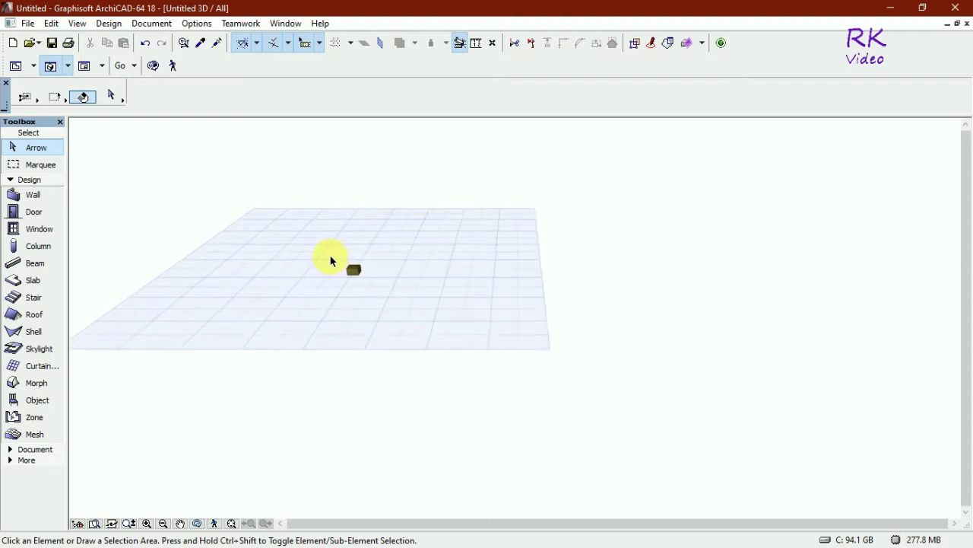
{"action": "scroll", "coordinate": [334, 266], "scroll_direction": "up", "scroll_amount": 4}
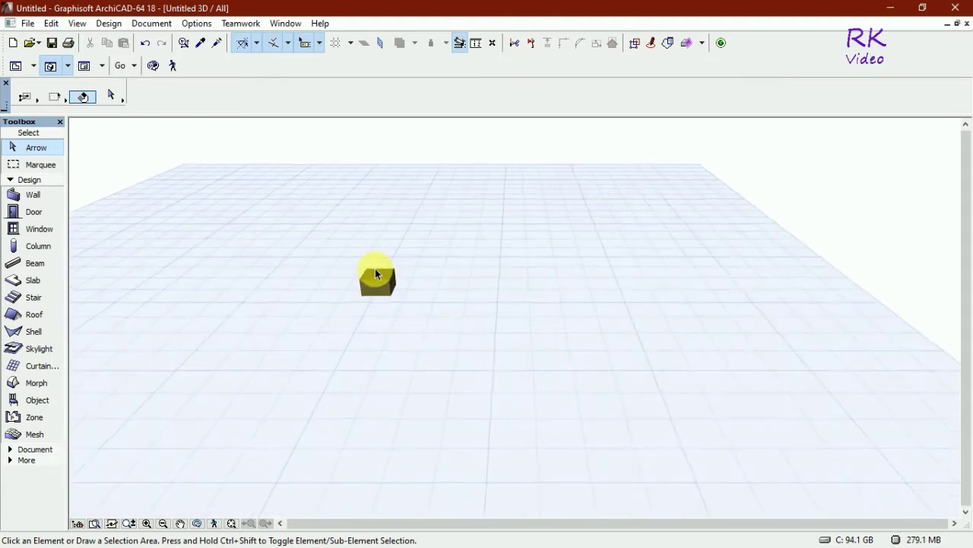
{"action": "scroll", "coordinate": [371, 263], "scroll_direction": "up", "scroll_amount": 3}
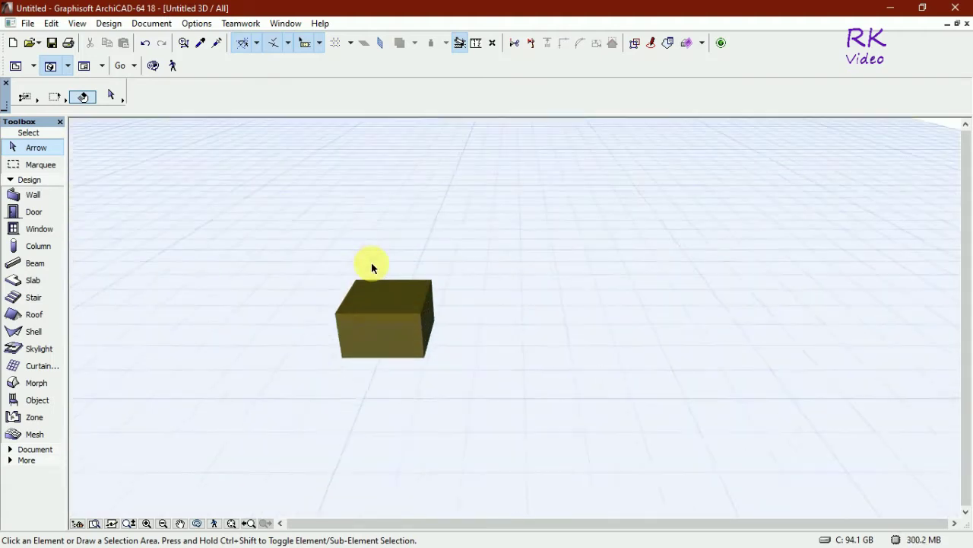
{"action": "scroll", "coordinate": [424, 331], "scroll_direction": "up", "scroll_amount": 1}
{"action": "left_click", "coordinate": [424, 332]}
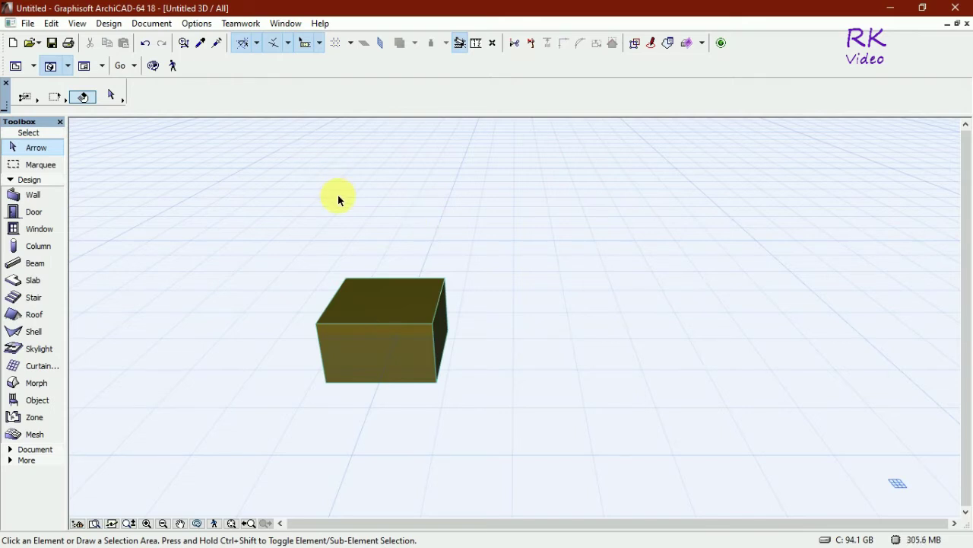
{"action": "key", "text": "ctrl+F3"}
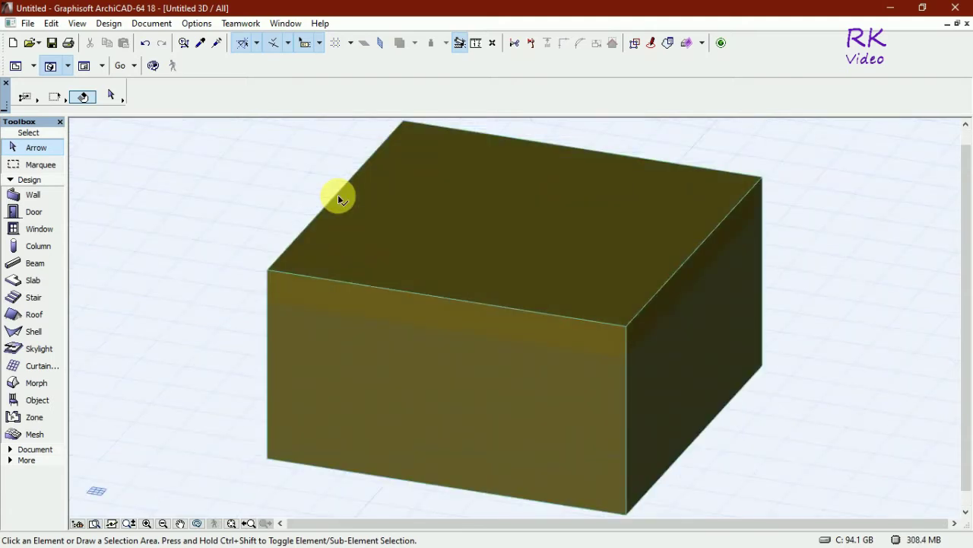
{"action": "left_click", "coordinate": [337, 197]}
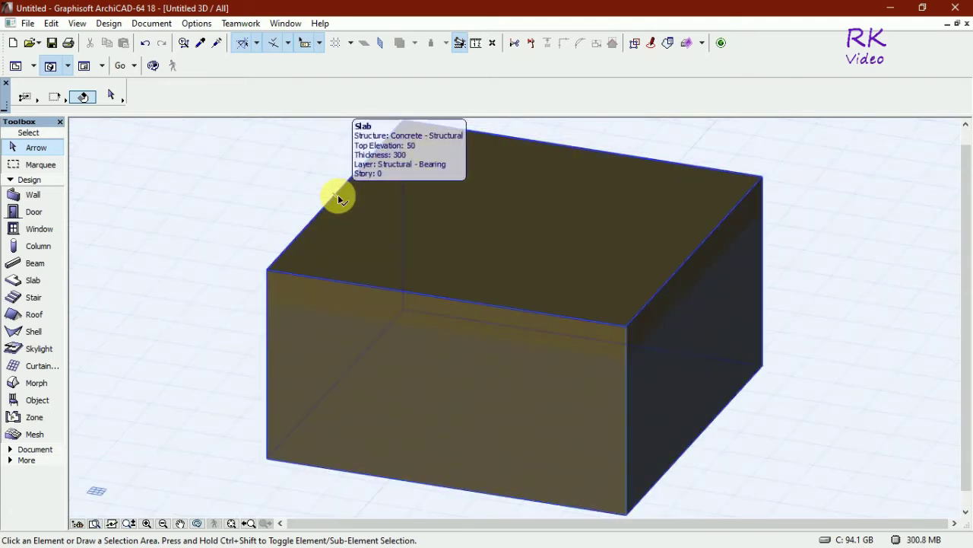
{"action": "key", "text": "ctrl+Down"}
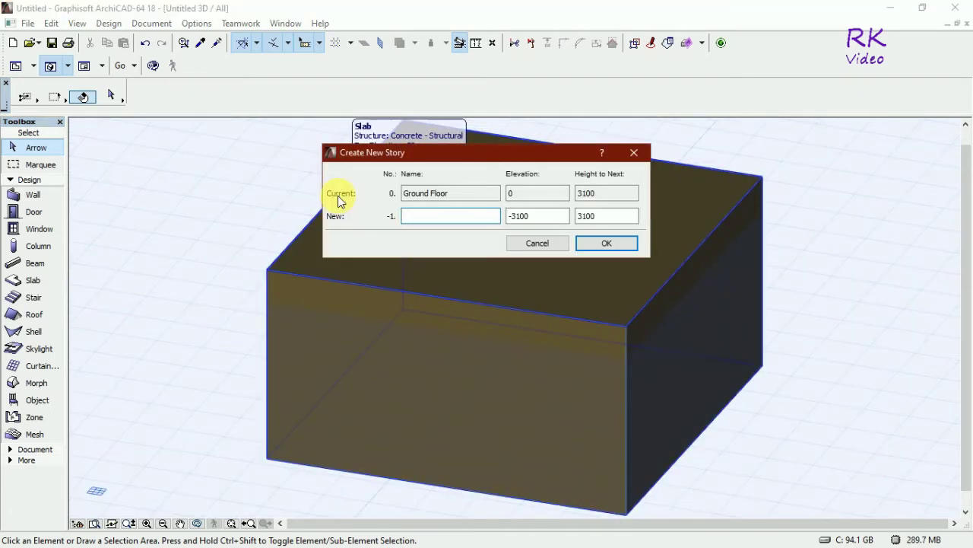
{"action": "left_click", "coordinate": [633, 152]}
{"action": "key", "text": "Escape"}
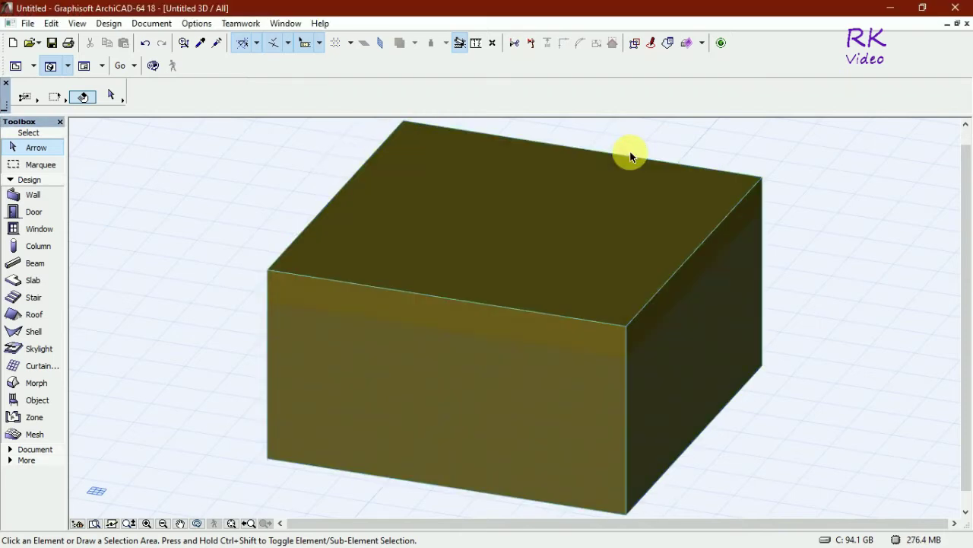
{"action": "key", "text": "XF86MonBrightnessDown"}
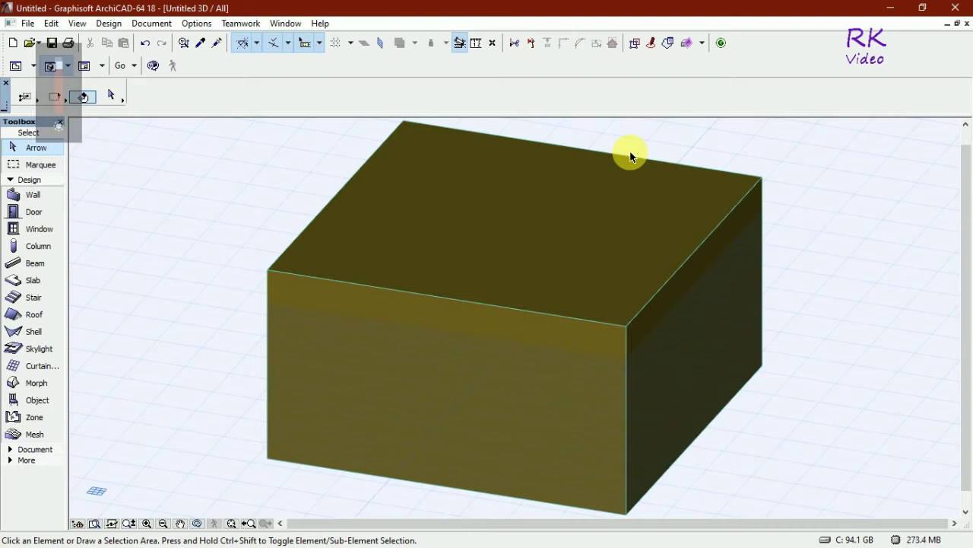
{"action": "key", "text": "XF86MonBrightnessDown"}
{"action": "key", "text": "XF86MonBrightnessDown"}
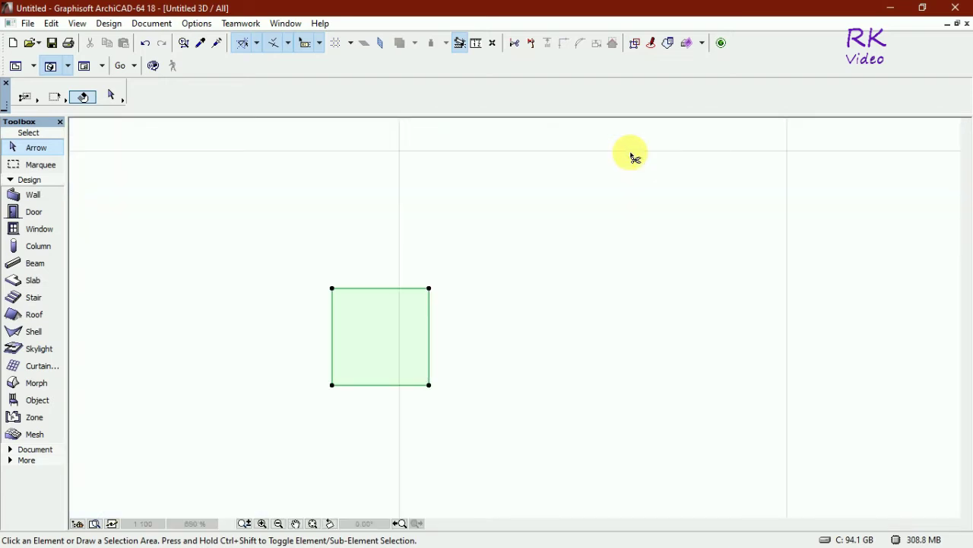
Set the square slab's thickness to 100 mm from the Ground Floor plan, apply the settings and deselect the slab.
{"action": "key", "text": "F2"}
{"action": "key", "text": "ctrl+a"}
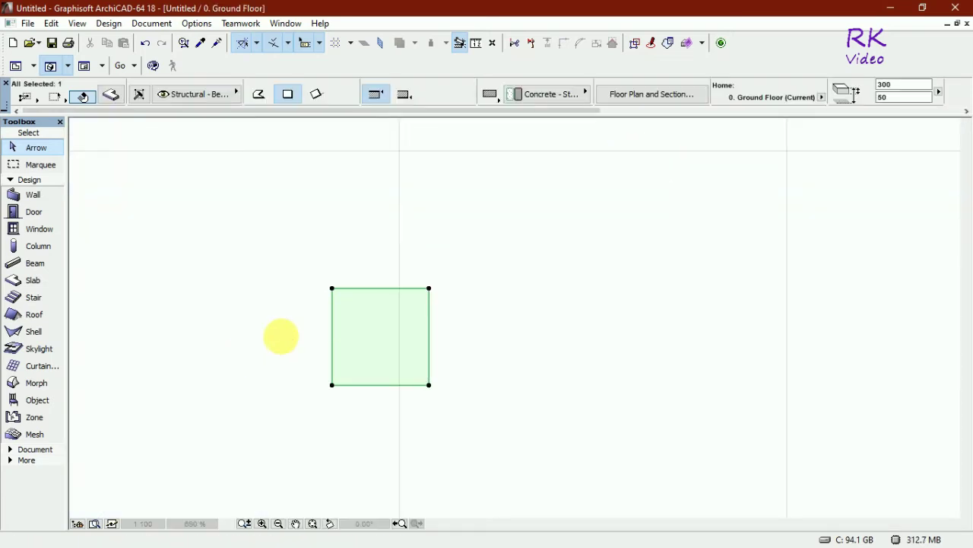
{"action": "scroll", "coordinate": [315, 332], "scroll_direction": "up", "scroll_amount": 2}
{"action": "scroll", "coordinate": [318, 332], "scroll_direction": "up", "scroll_amount": 1}
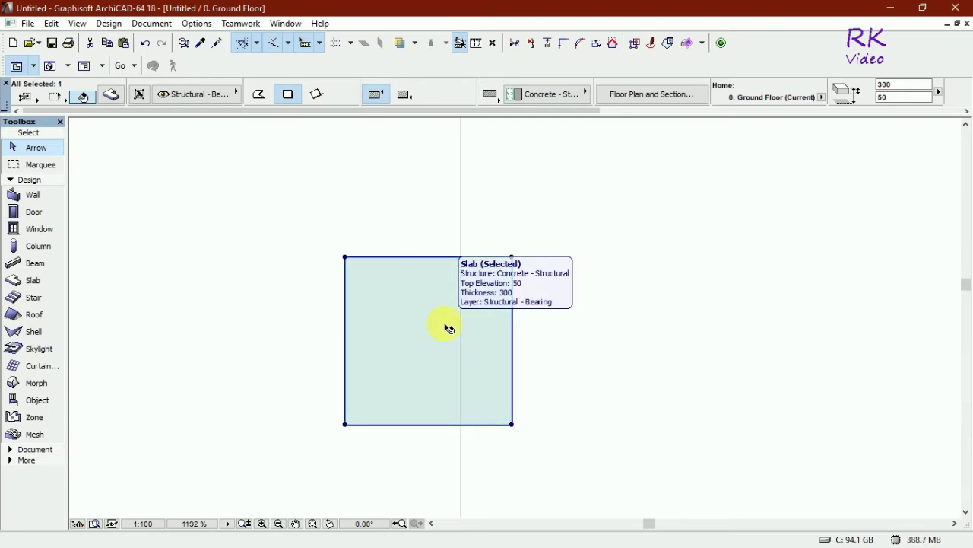
{"action": "left_click", "coordinate": [113, 95]}
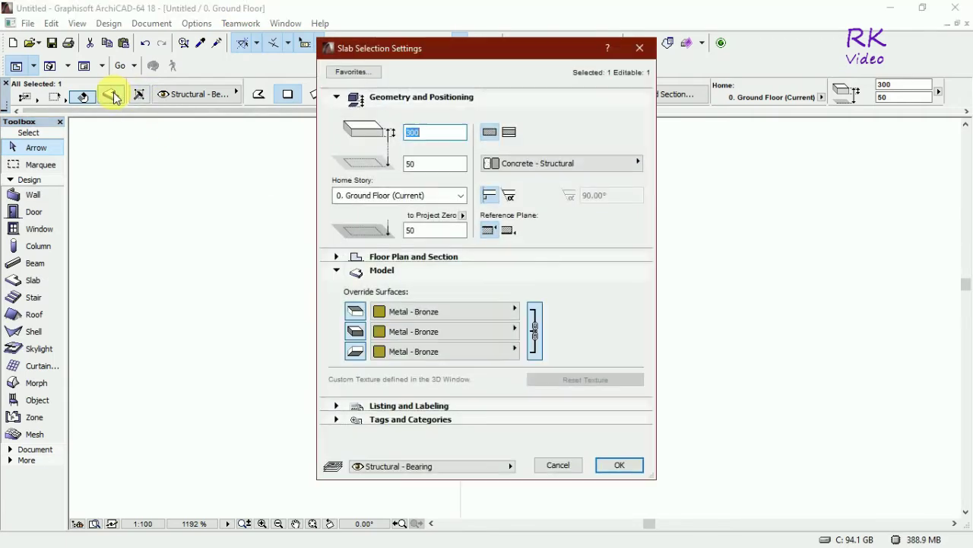
{"action": "left_click", "coordinate": [434, 134]}
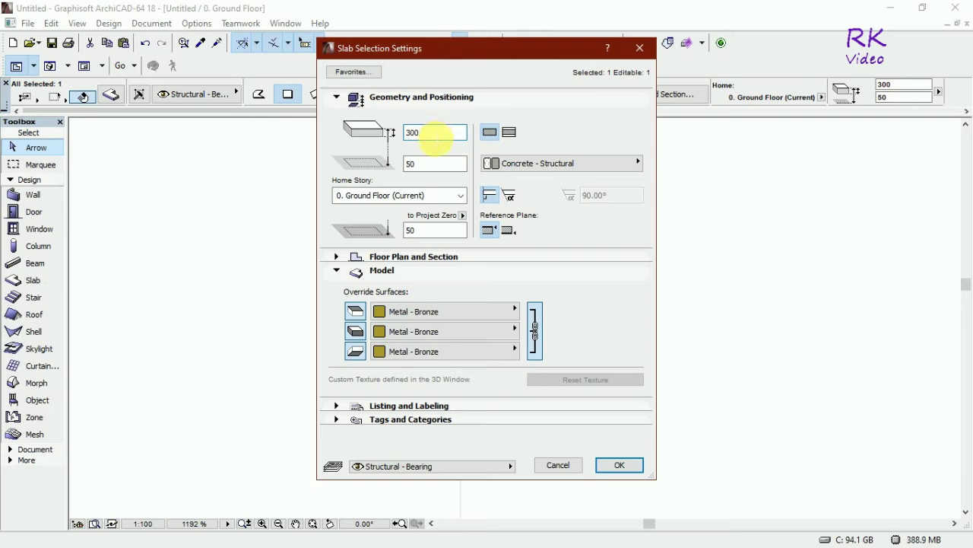
{"action": "double_click", "coordinate": [430, 134]}
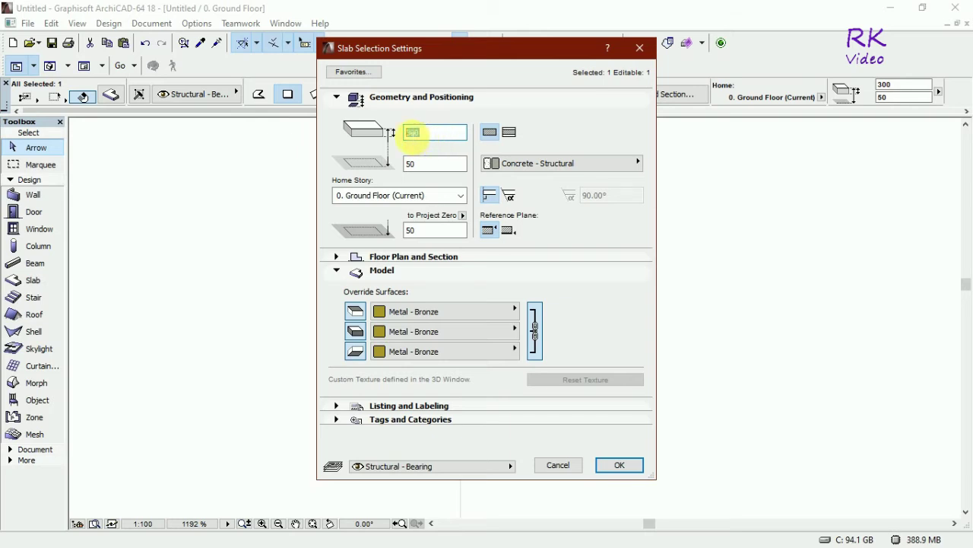
{"action": "type", "text": "10"}
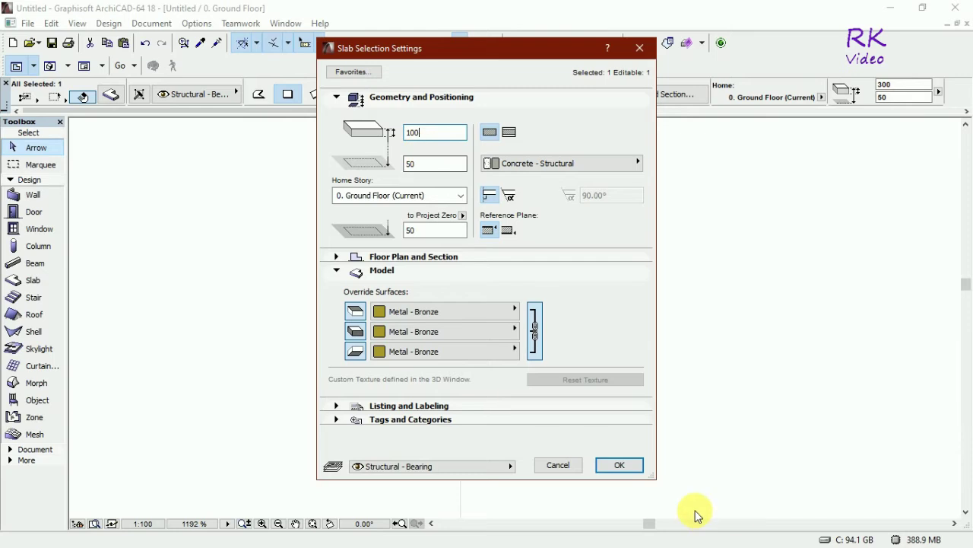
{"action": "left_click", "coordinate": [619, 462]}
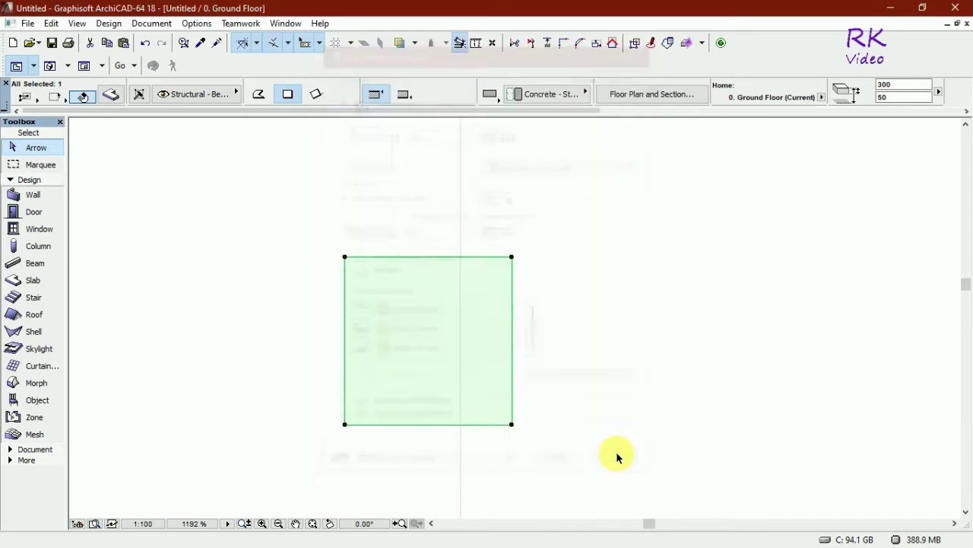
{"action": "left_click", "coordinate": [615, 322]}
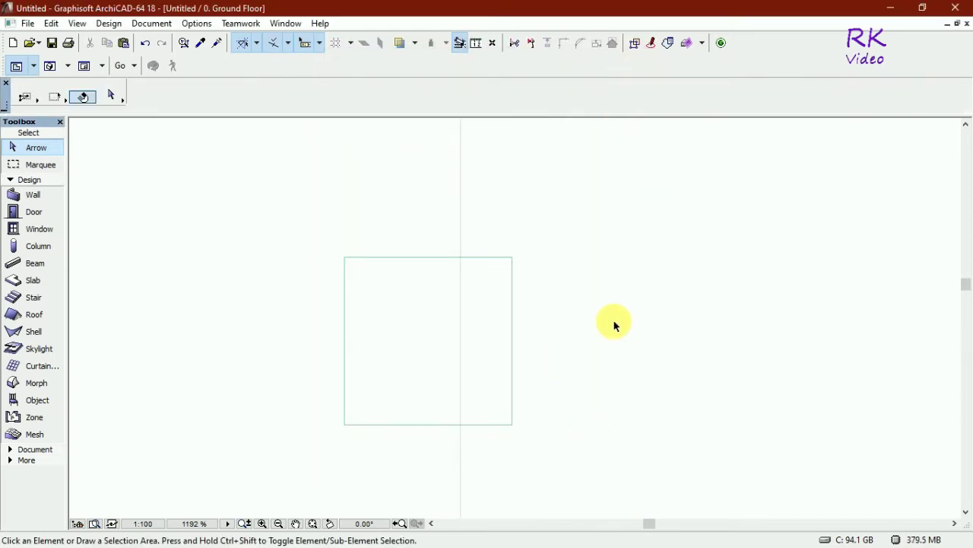
Return to the 3D window and convert the square slab to a morph, accepting the deletion of the original.
{"action": "key", "text": "F3"}
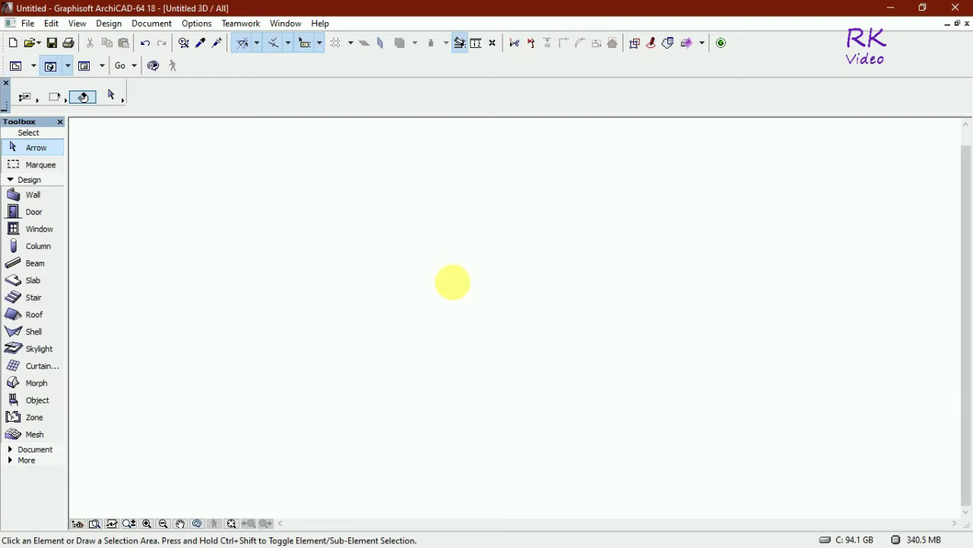
{"action": "scroll", "coordinate": [422, 439], "scroll_direction": "down", "scroll_amount": 1}
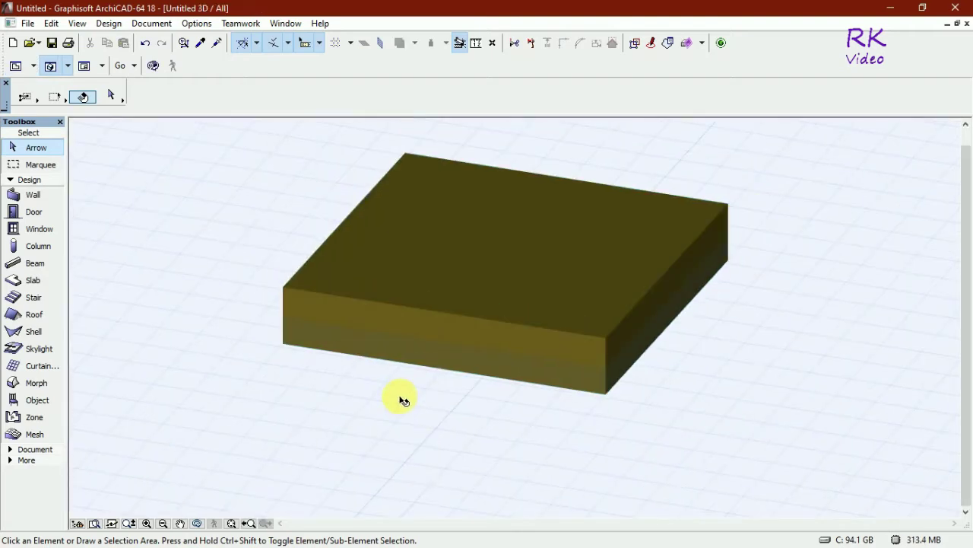
{"action": "scroll", "coordinate": [343, 379], "scroll_direction": "down", "scroll_amount": 1}
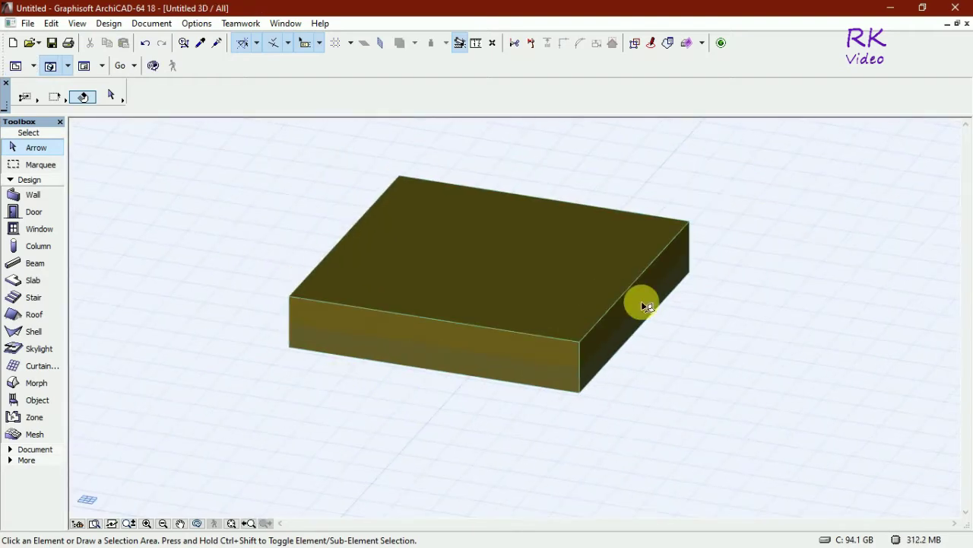
{"action": "scroll", "coordinate": [315, 429], "scroll_direction": "down", "scroll_amount": 2}
{"action": "scroll", "coordinate": [316, 428], "scroll_direction": "down", "scroll_amount": 5}
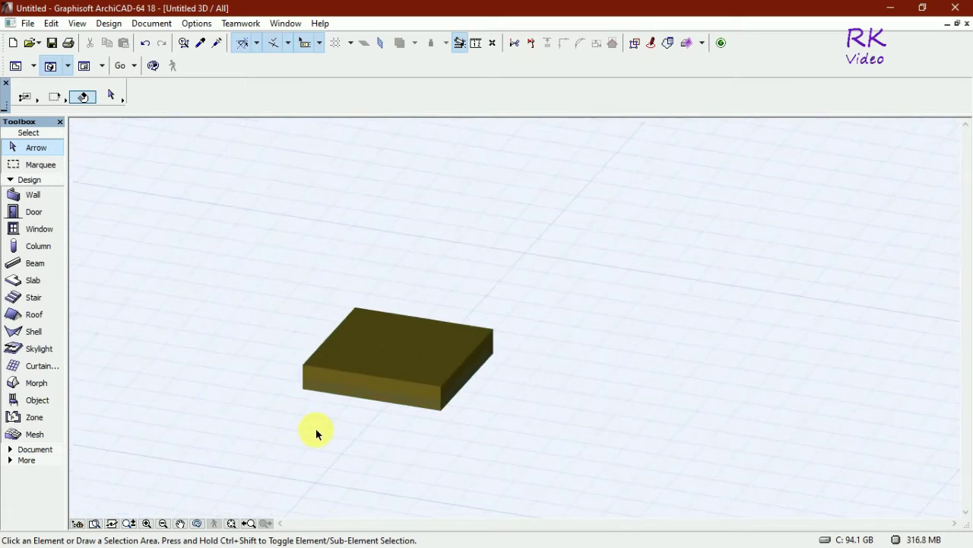
{"action": "scroll", "coordinate": [354, 384], "scroll_direction": "up", "scroll_amount": 2}
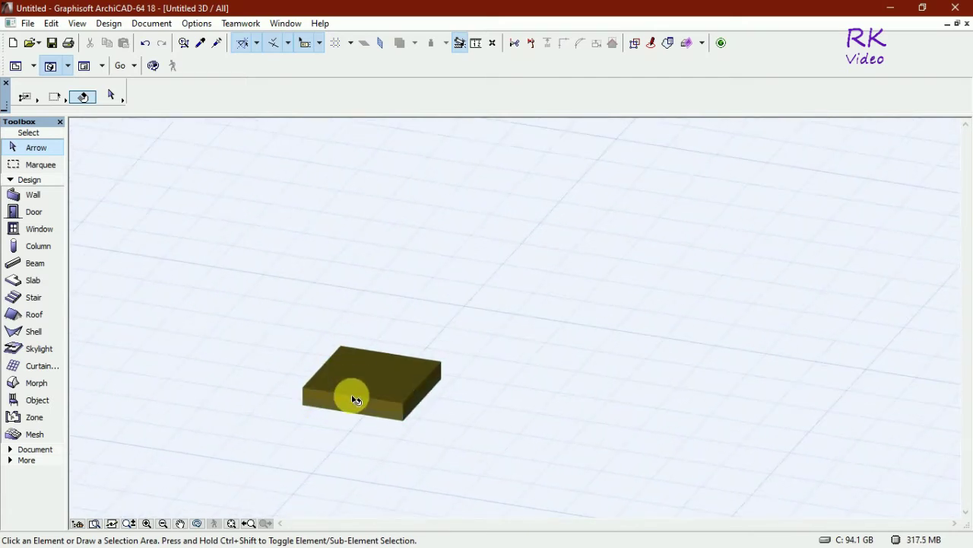
{"action": "left_click", "coordinate": [355, 400]}
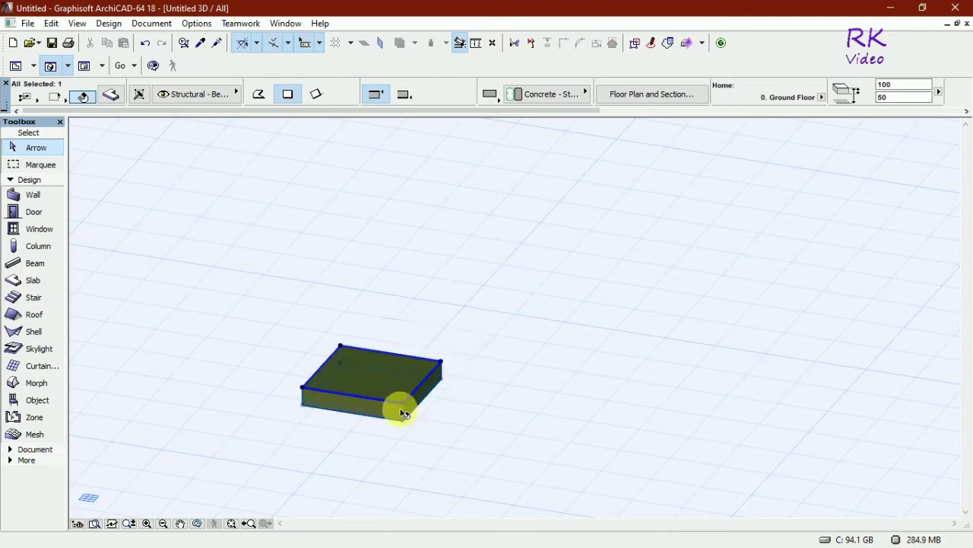
{"action": "right_click", "coordinate": [378, 380]}
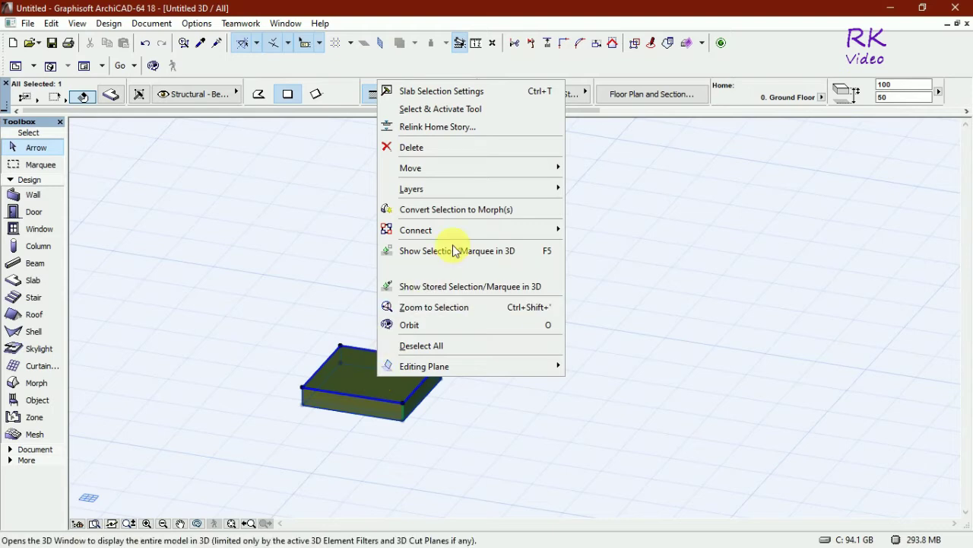
{"action": "left_click", "coordinate": [467, 210]}
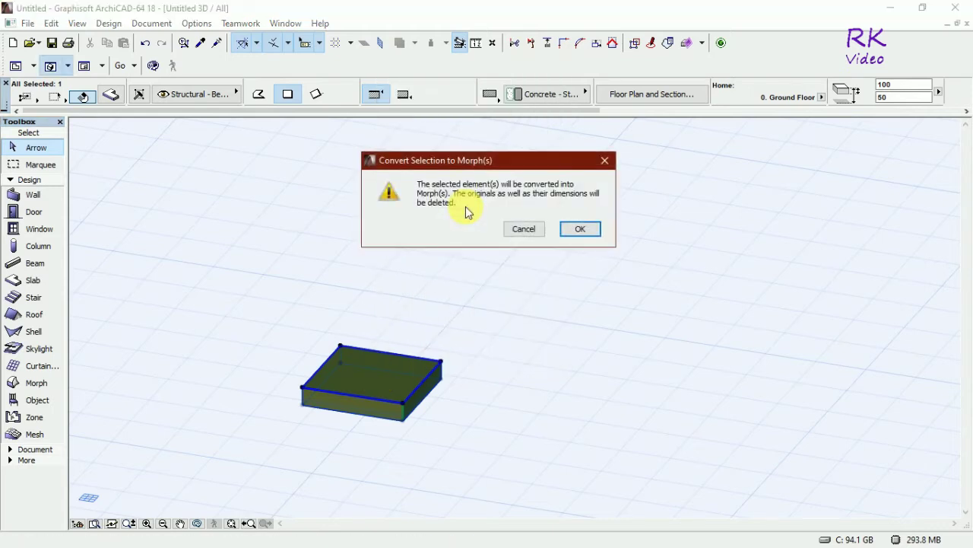
{"action": "left_click", "coordinate": [580, 229]}
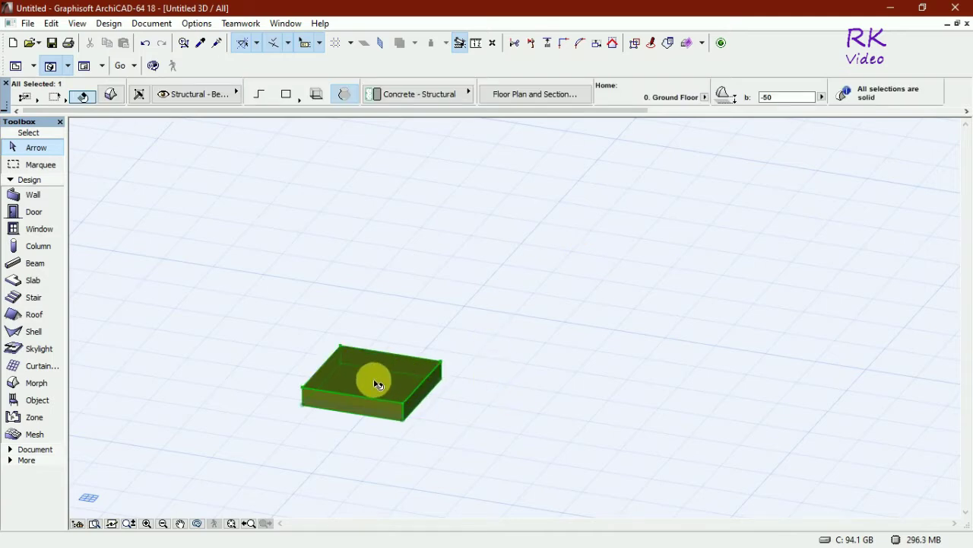
Extrude the morph's top face upward by 200 mm with Push/Pull.
{"action": "left_click", "coordinate": [375, 382]}
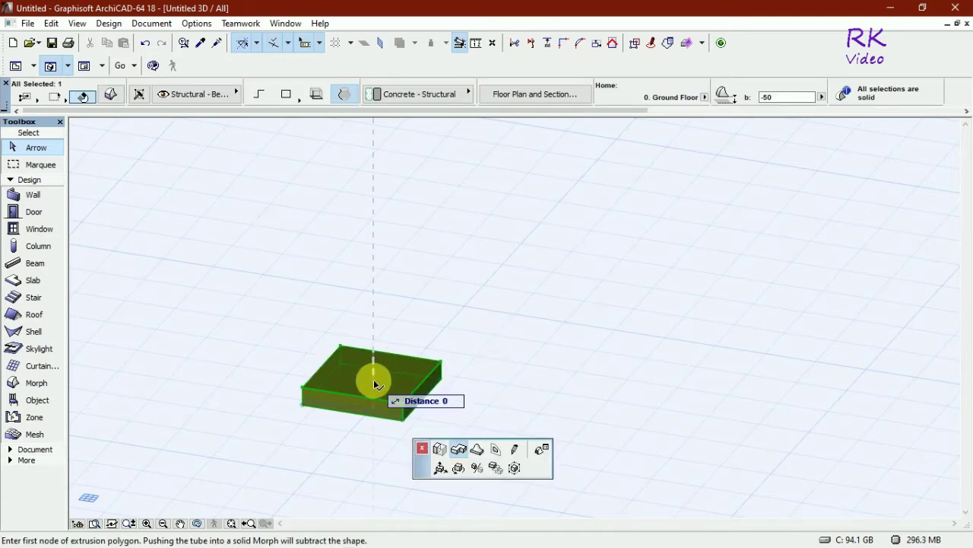
{"action": "left_click", "coordinate": [441, 450]}
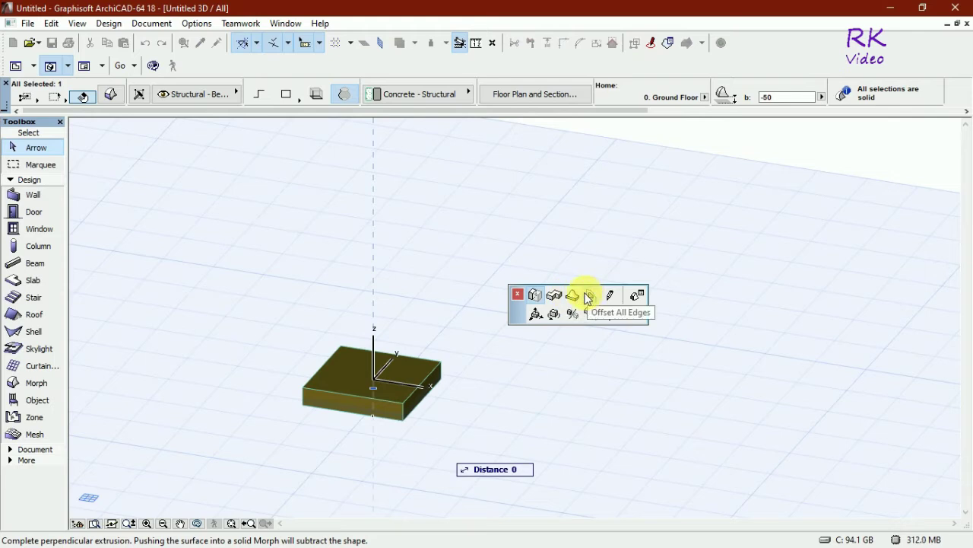
{"action": "left_click", "coordinate": [537, 298]}
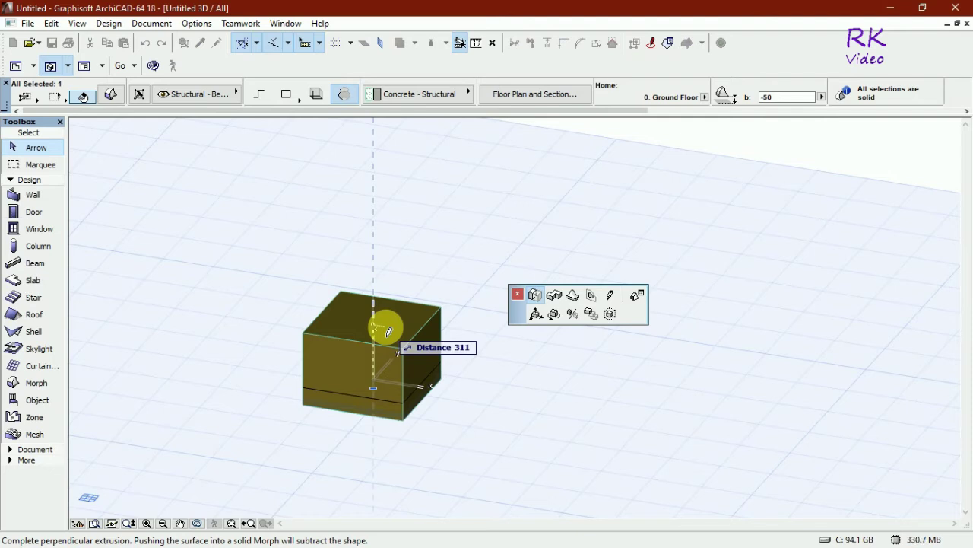
{"action": "type", "text": "20"}
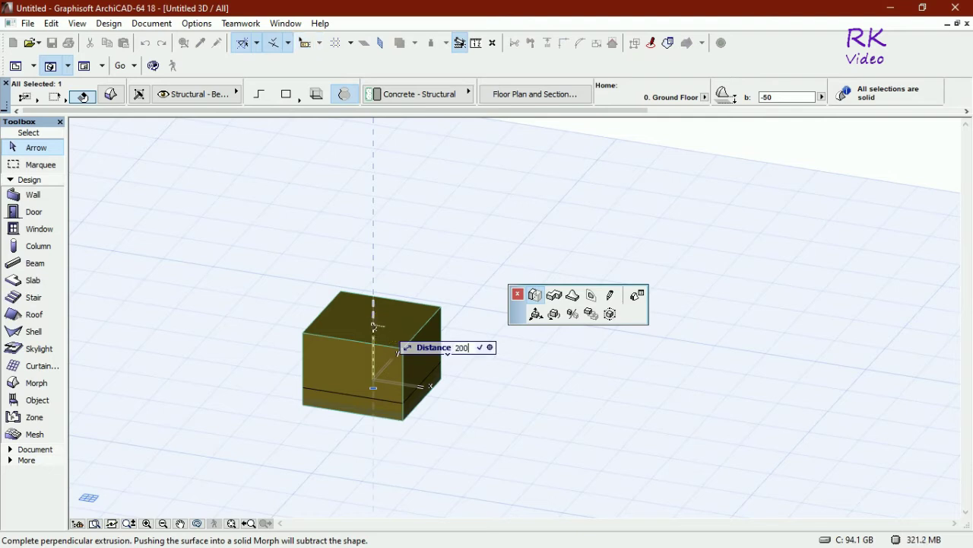
{"action": "type", "text": "0"}
{"action": "left_click", "coordinate": [374, 346]}
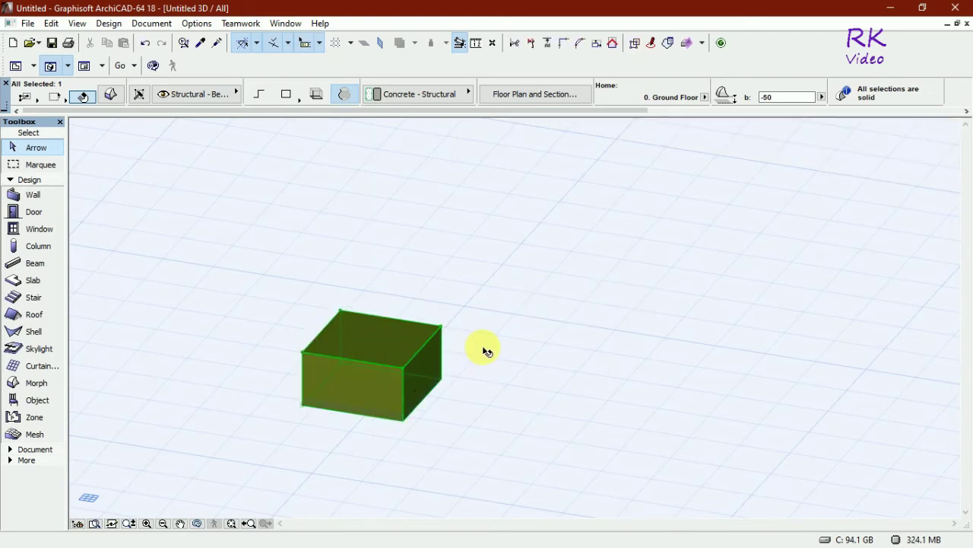
Try a small upward Push/Pull of the morph's top face, then undo that extrusion.
{"action": "left_click", "coordinate": [393, 349], "text": "ctrl+shift"}
{"action": "left_click", "coordinate": [392, 348]}
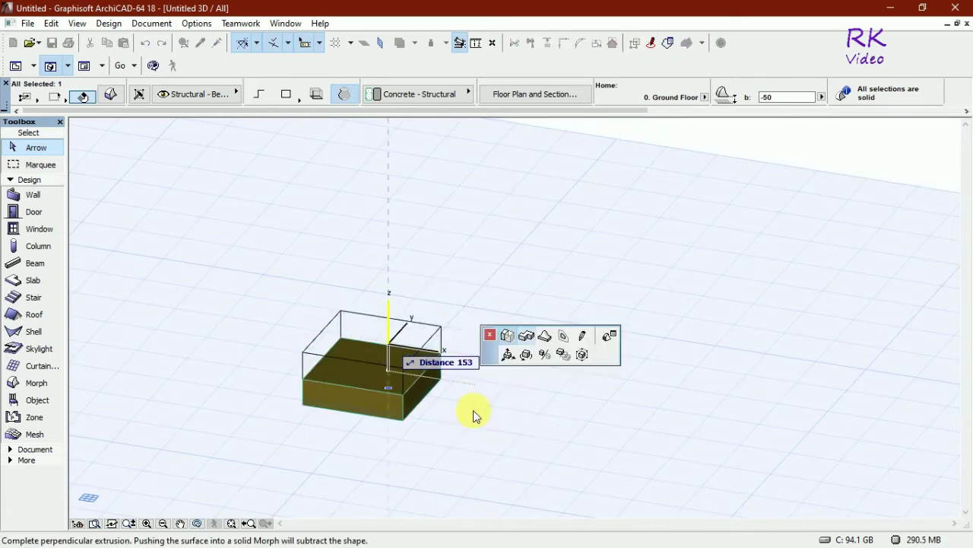
{"action": "left_click", "coordinate": [533, 298]}
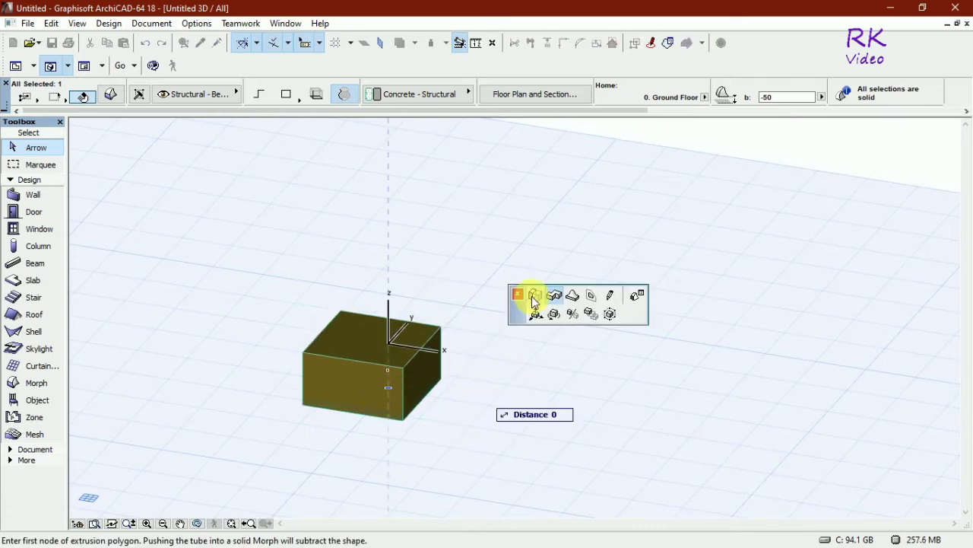
{"action": "left_click", "coordinate": [534, 296]}
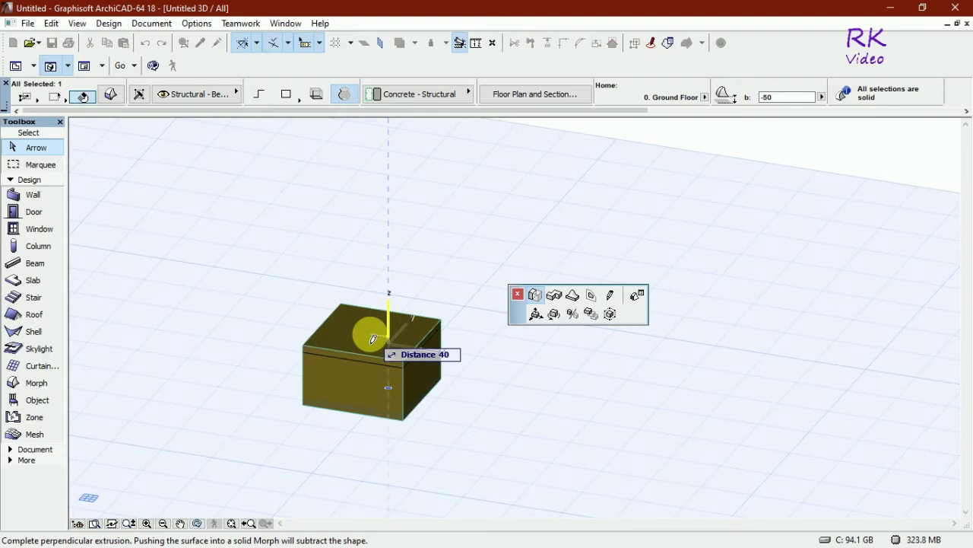
{"action": "left_click", "coordinate": [384, 329]}
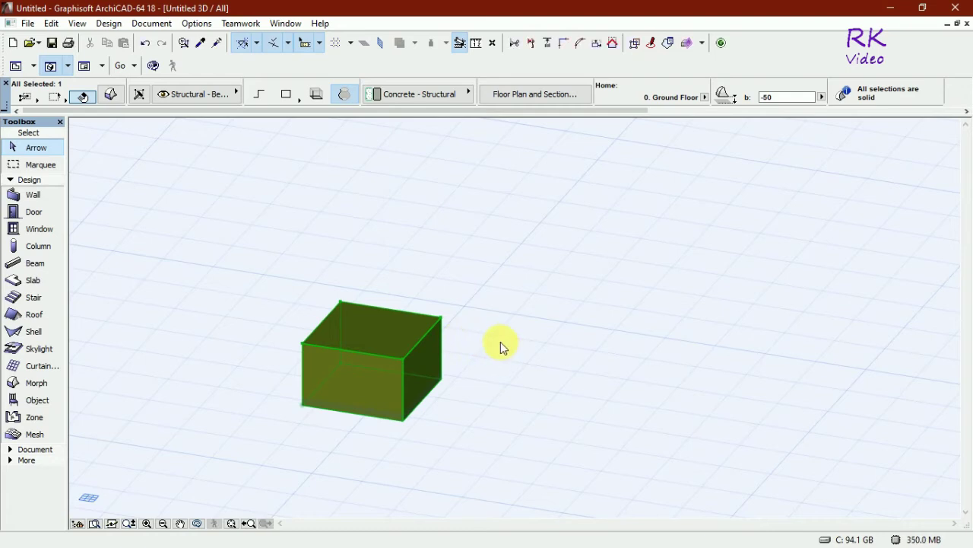
{"action": "key", "text": "ctrl+z"}
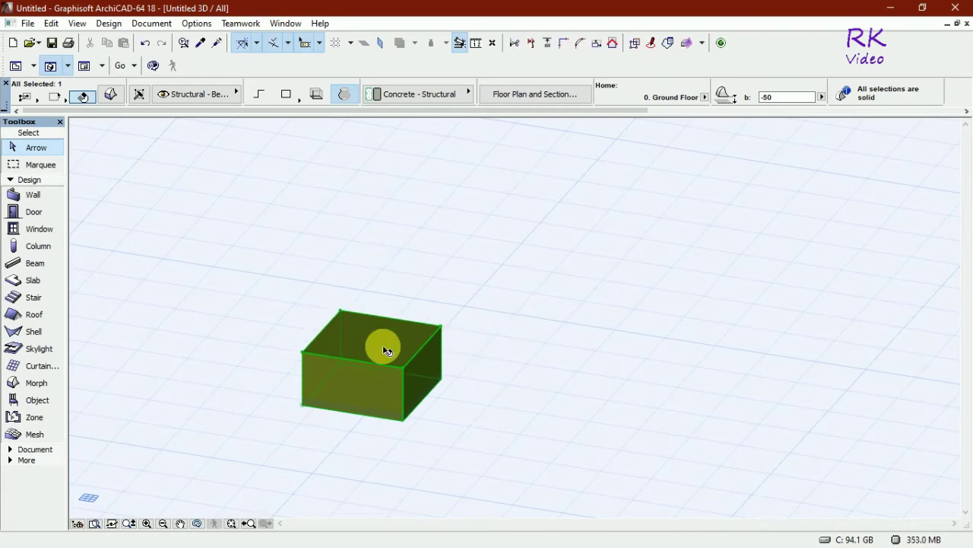
With Push/Pull, extrude the morph's top face upward about 200 mm and its shaded side face outward by 200 mm.
{"action": "left_click", "coordinate": [384, 349]}
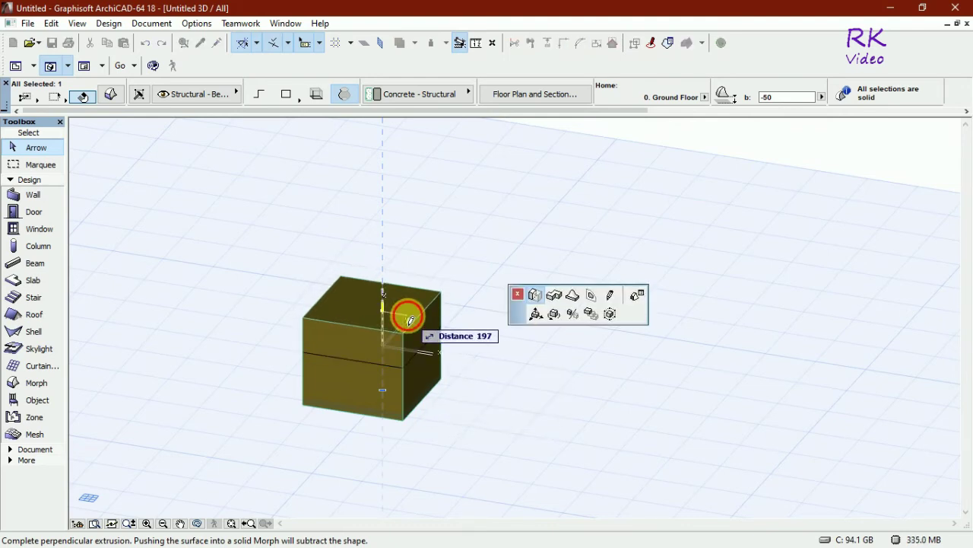
{"action": "left_click", "coordinate": [411, 318]}
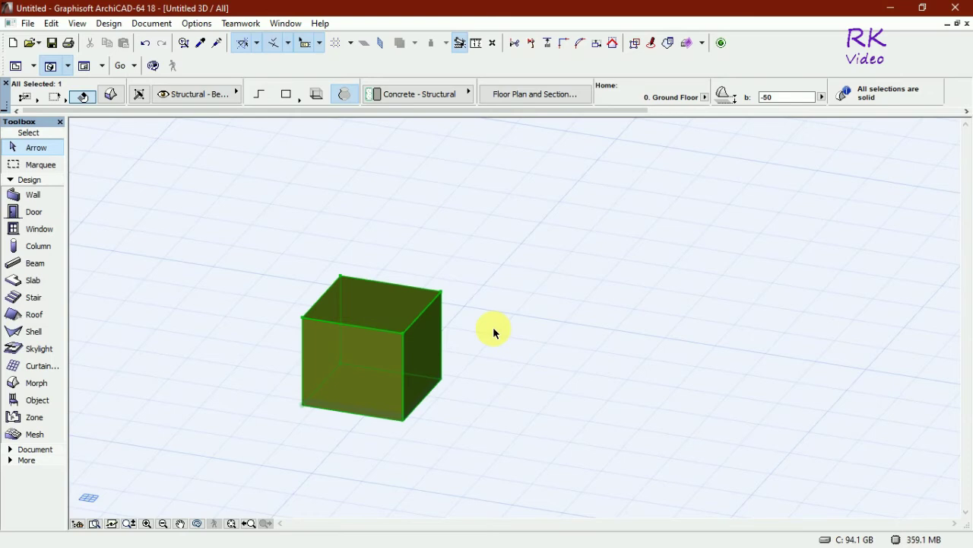
{"action": "left_click", "coordinate": [428, 340]}
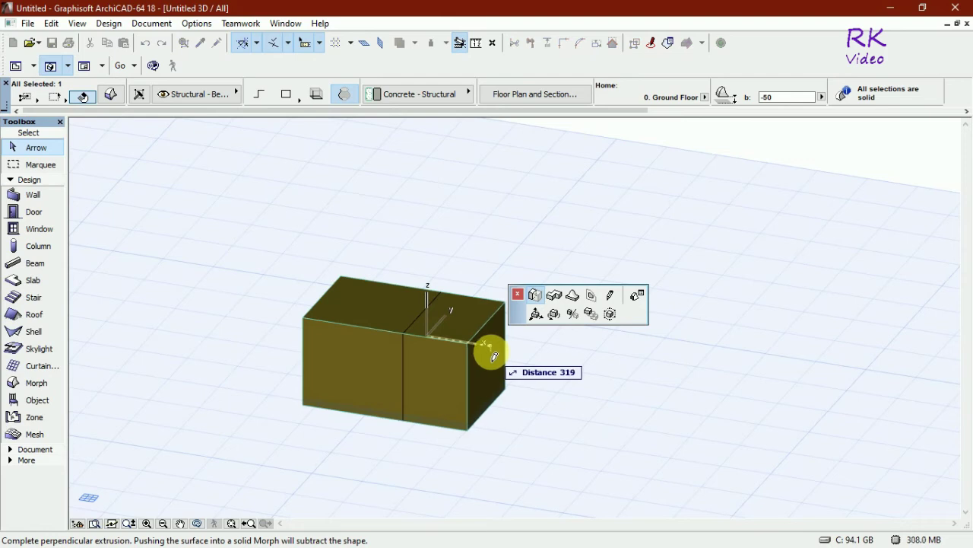
{"action": "type", "text": "200"}
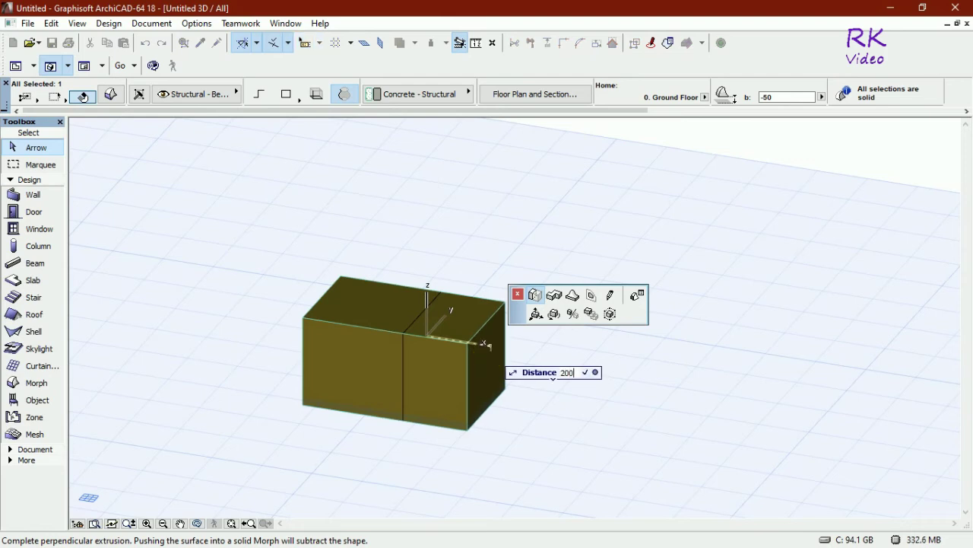
{"action": "key", "text": "Return"}
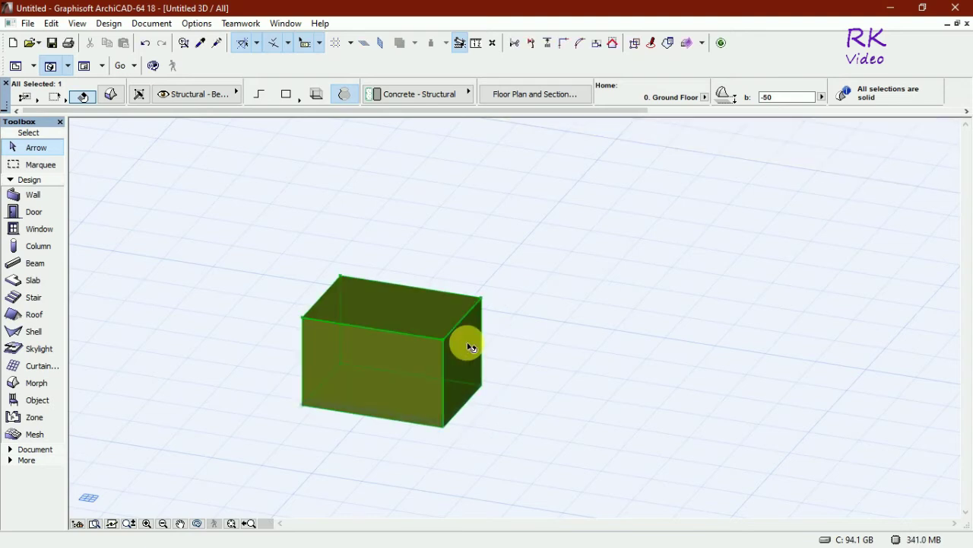
{"action": "left_click", "coordinate": [468, 343], "text": "ctrl+shift"}
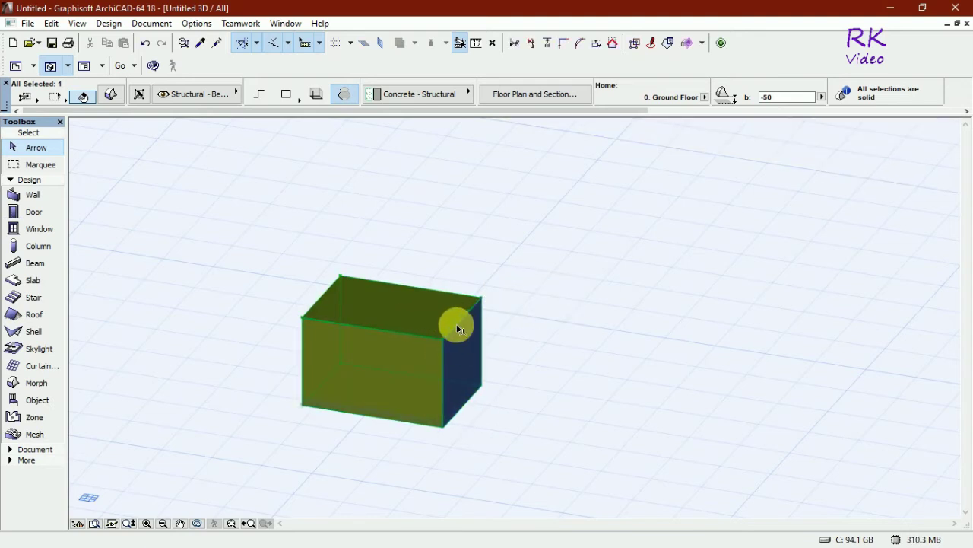
{"action": "left_click", "coordinate": [459, 328]}
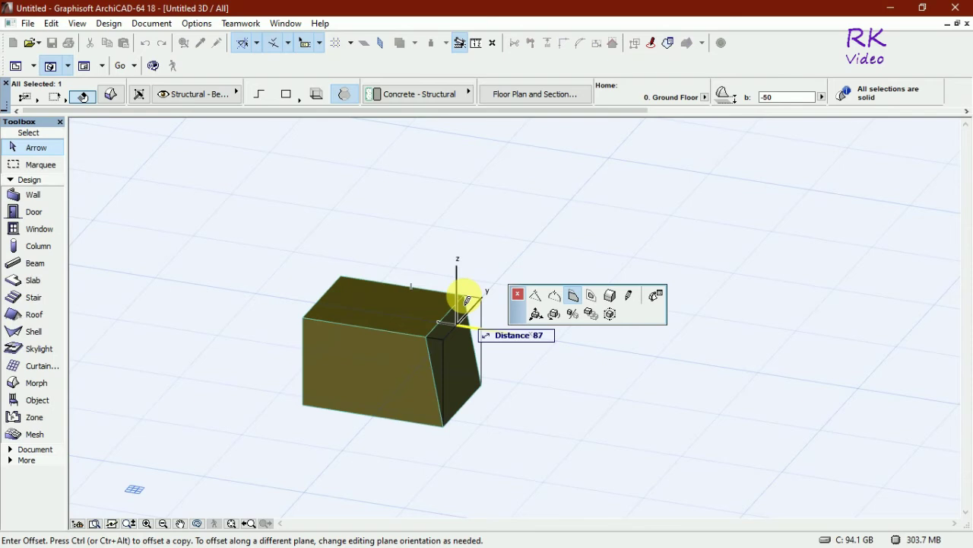
{"action": "key", "text": "Tab"}
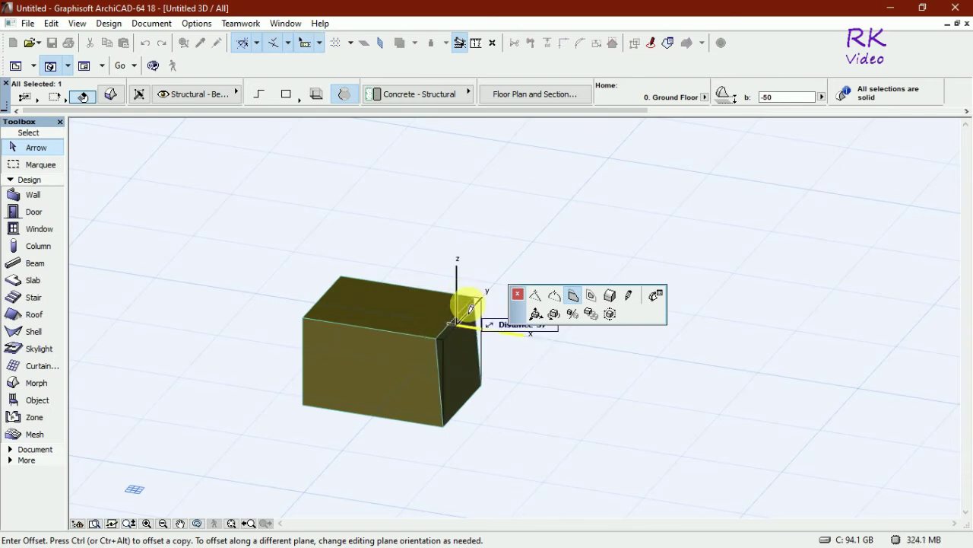
{"action": "key", "text": "Escape"}
{"action": "key", "text": "Escape"}
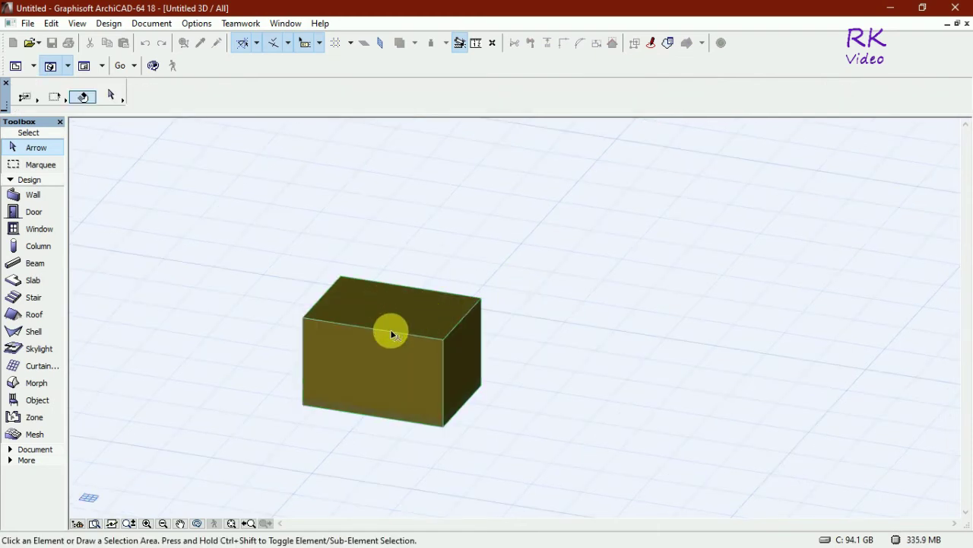
Push the top face of the morph down through its base with Push/Pull to an elevation of about -293.
{"action": "left_click", "coordinate": [390, 329]}
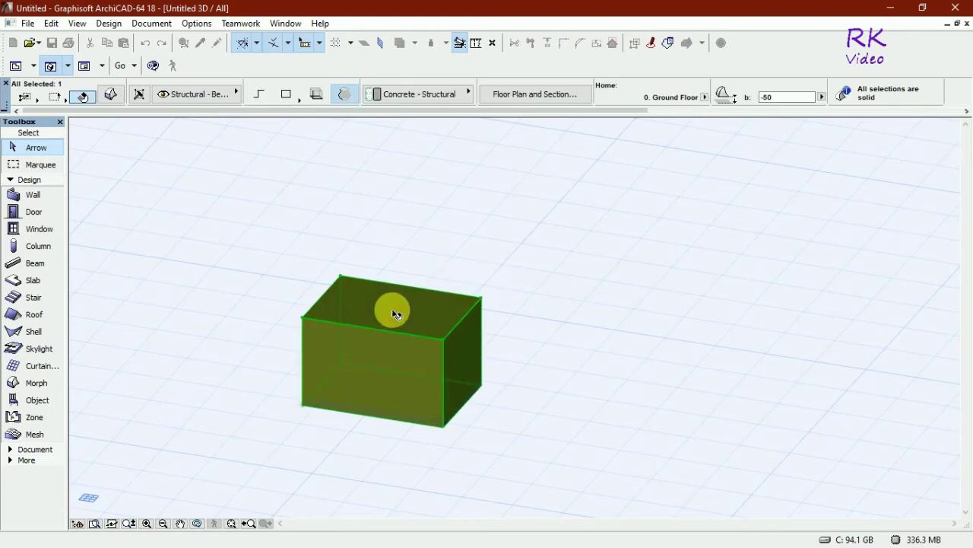
{"action": "left_click", "coordinate": [398, 306], "text": "ctrl+shift"}
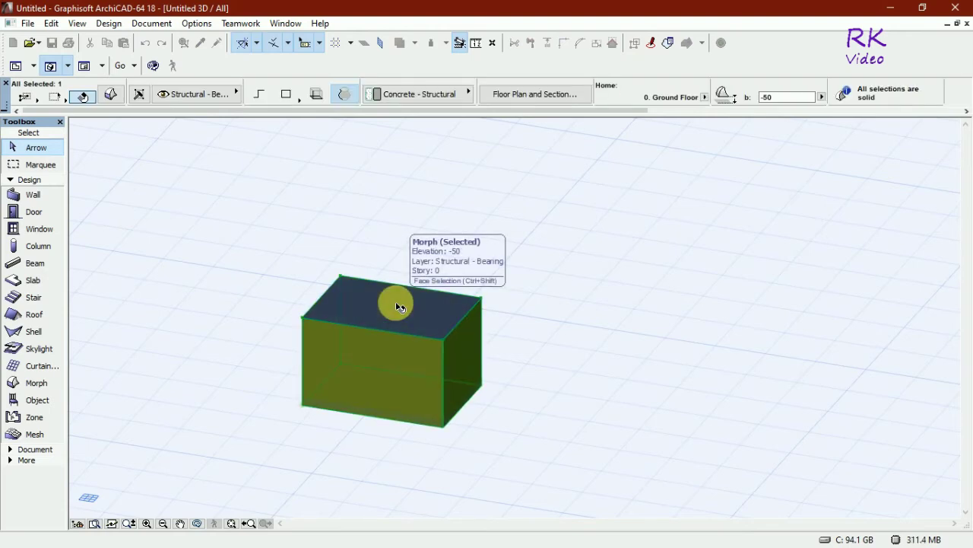
{"action": "left_click", "coordinate": [398, 306]}
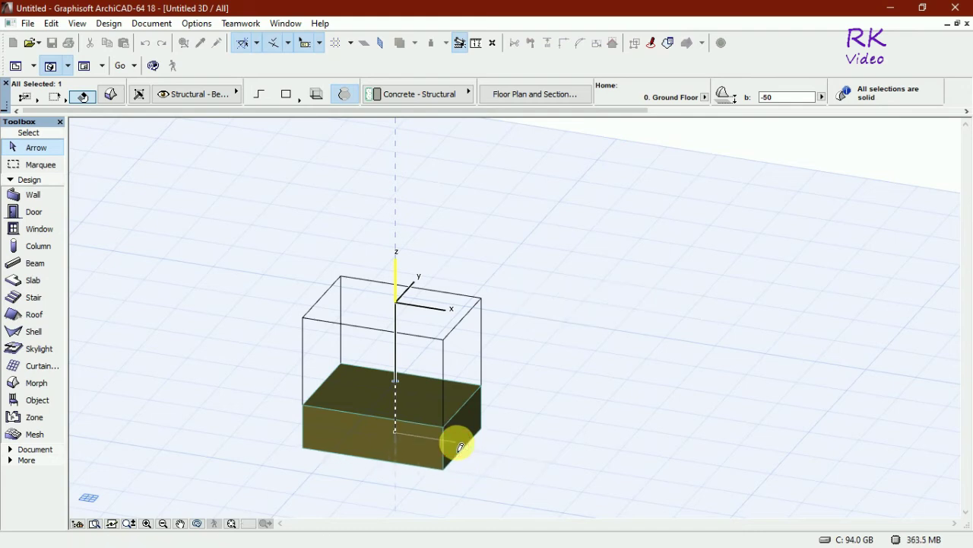
{"action": "left_click", "coordinate": [458, 446]}
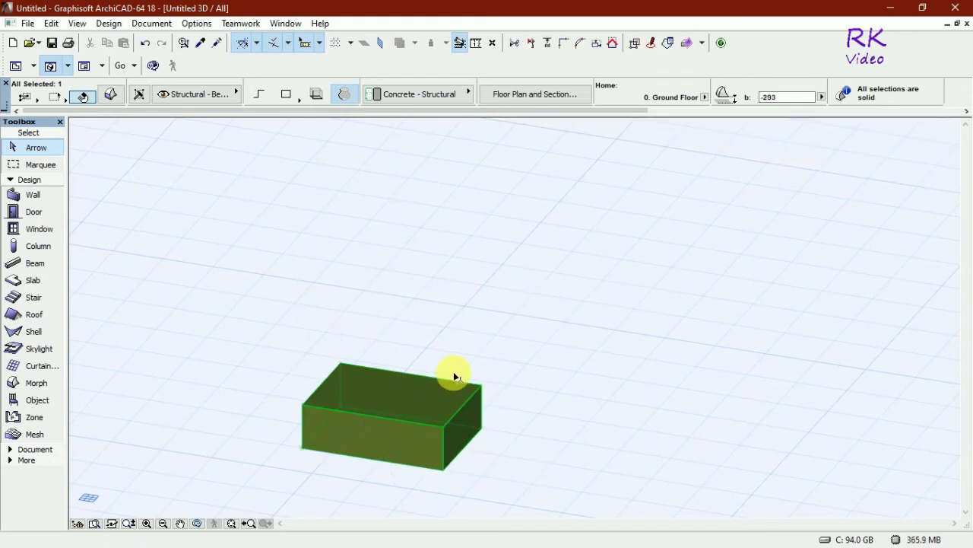
{"action": "left_click", "coordinate": [324, 455]}
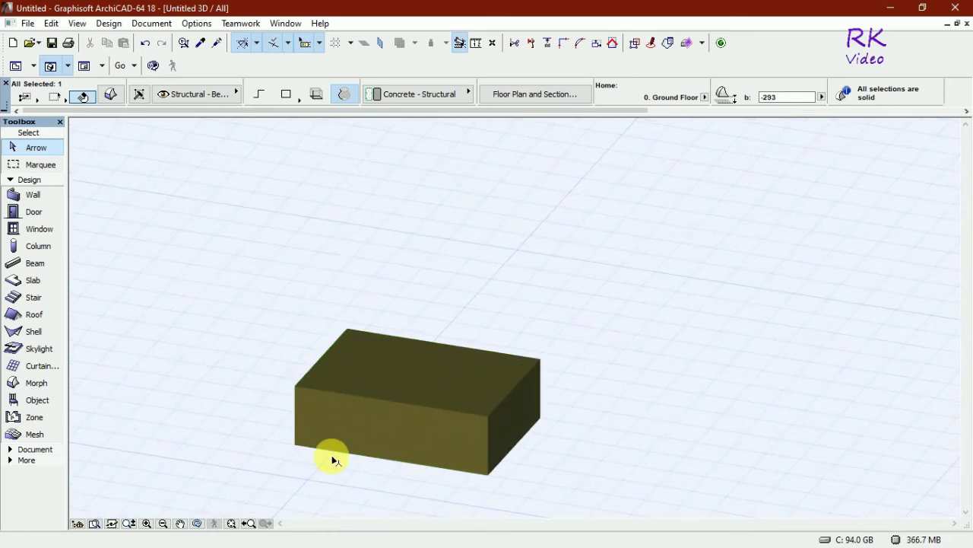
{"action": "left_click", "coordinate": [491, 356]}
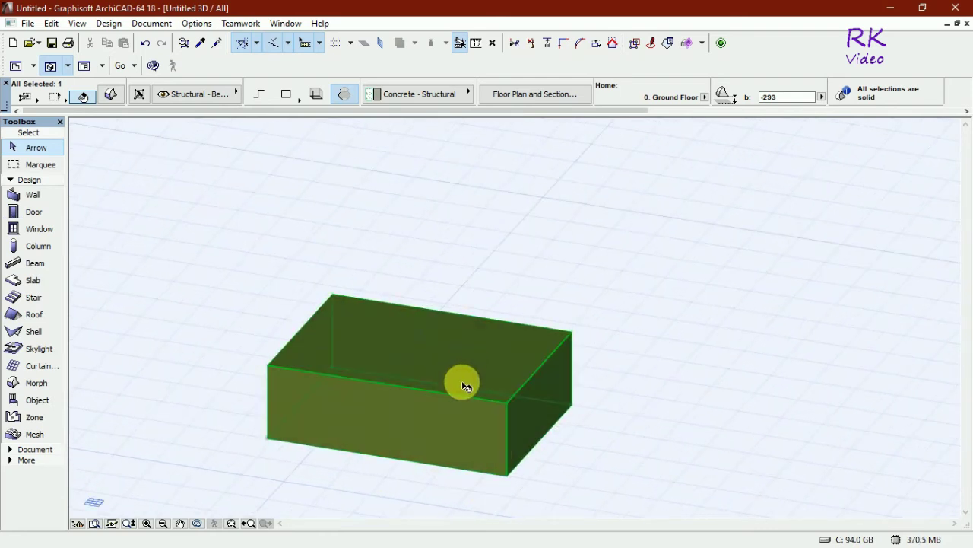
{"action": "left_click", "coordinate": [367, 366], "text": "ctrl+shift"}
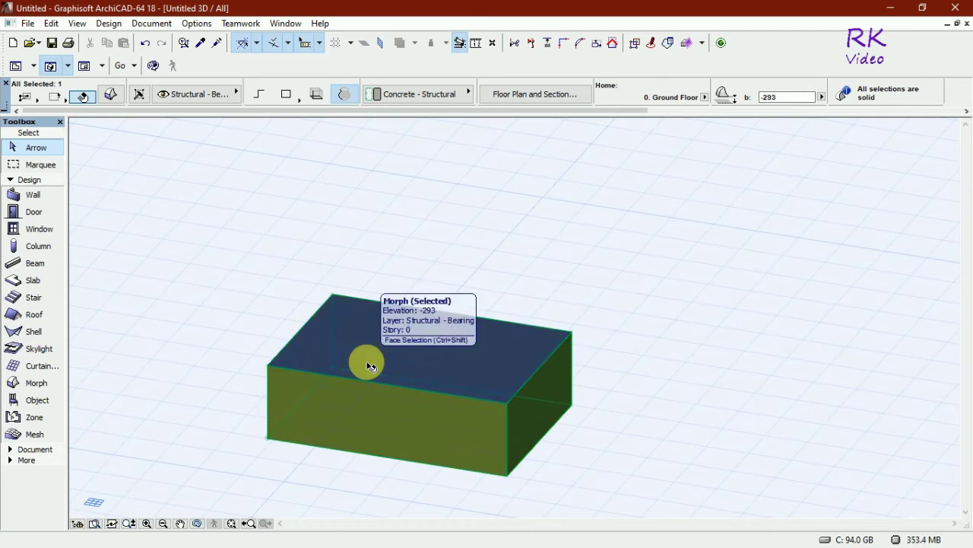
Restore the 3D and Ground Floor plan windows from maximized to floating size, with the morph deselected in the plan.
{"action": "left_click", "coordinate": [958, 24]}
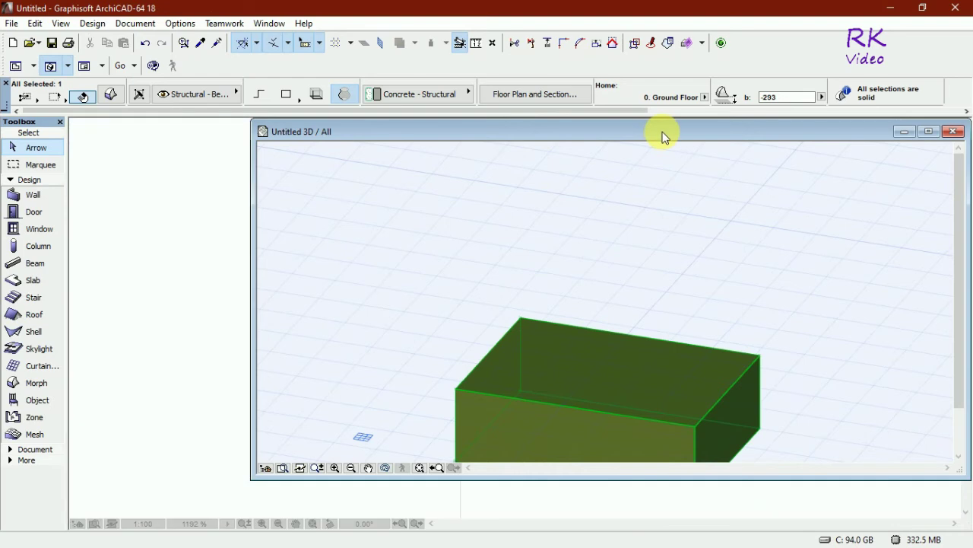
{"action": "left_click_drag", "start_coordinate": [663, 130], "coordinate": [587, 160]}
{"action": "left_click", "coordinate": [671, 128]}
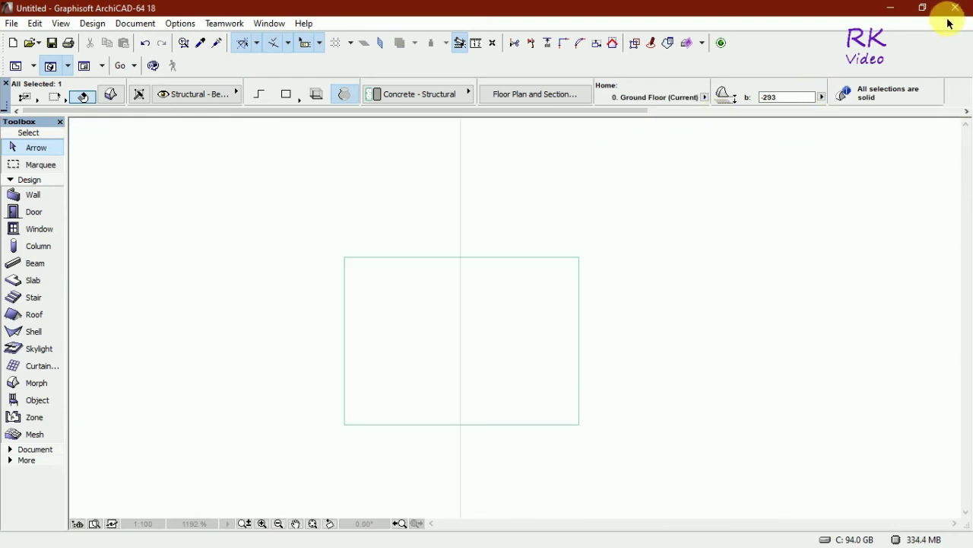
{"action": "left_click", "coordinate": [810, 256]}
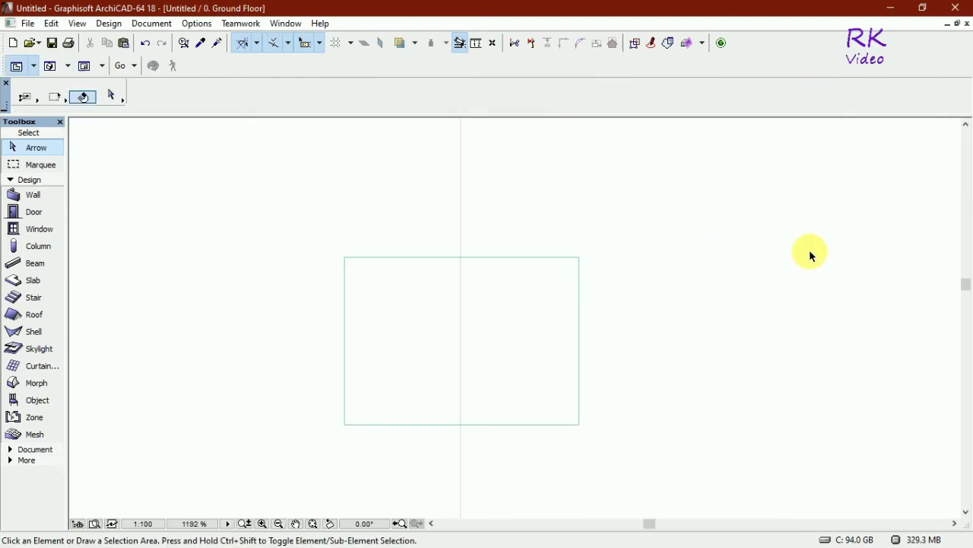
{"action": "left_click", "coordinate": [957, 25]}
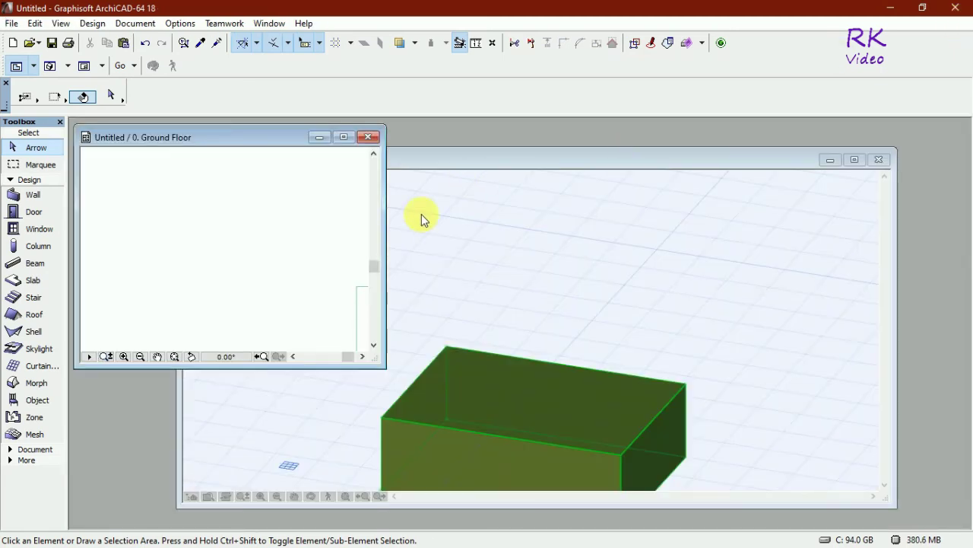
{"action": "scroll", "coordinate": [152, 211], "scroll_direction": "down", "scroll_amount": 5}
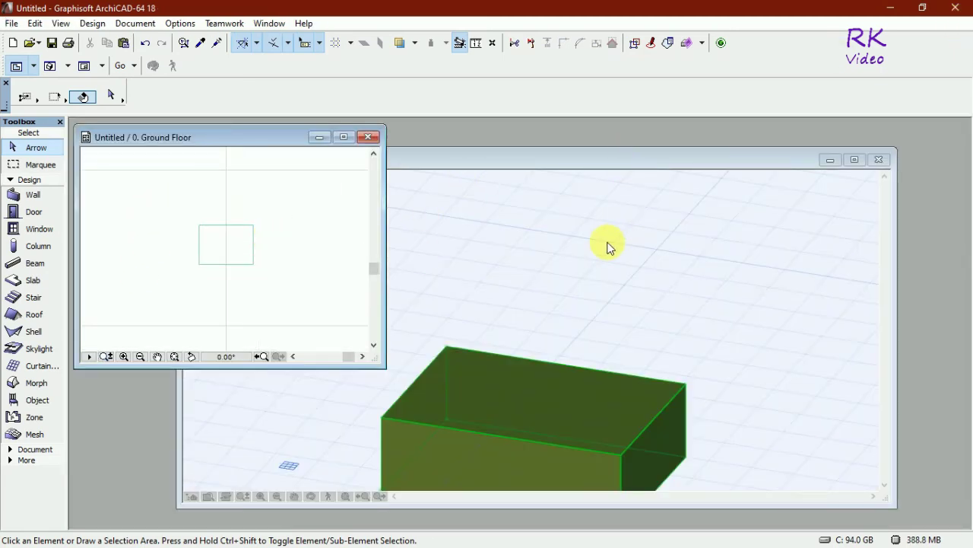
Shrink the floating 3D window to about the plan window's width and align it under the Ground Floor plan's title bar.
{"action": "left_click", "coordinate": [616, 162]}
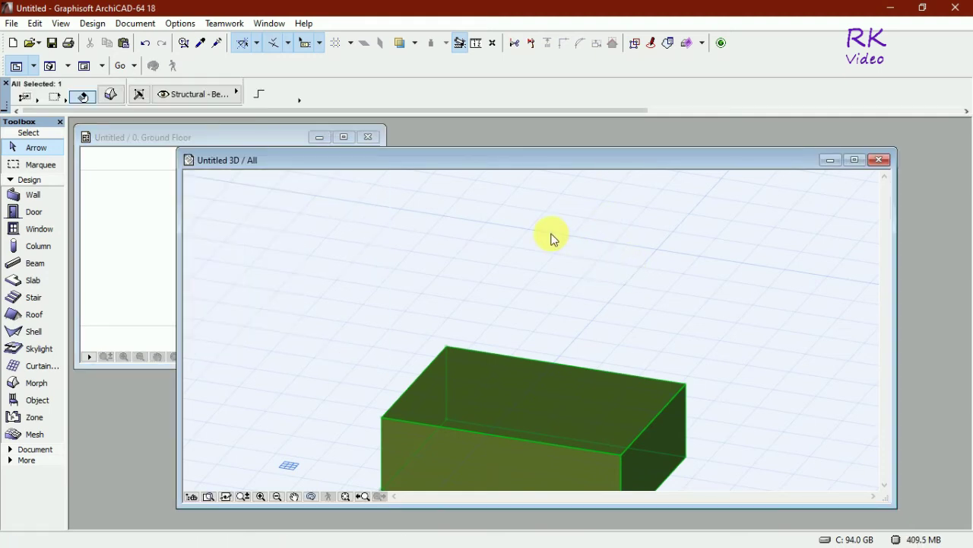
{"action": "scroll", "coordinate": [551, 220], "scroll_direction": "down", "scroll_amount": 2}
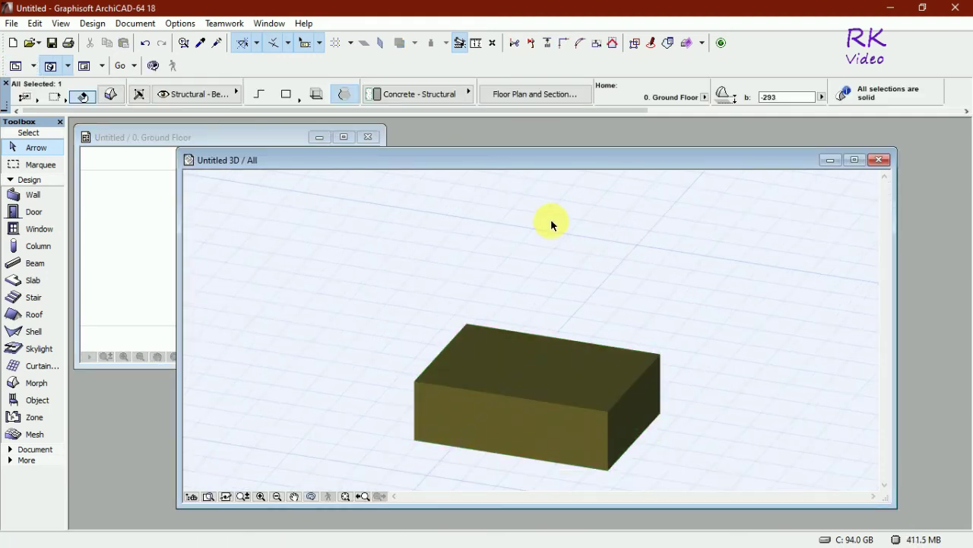
{"action": "scroll", "coordinate": [626, 429], "scroll_direction": "up", "scroll_amount": 1}
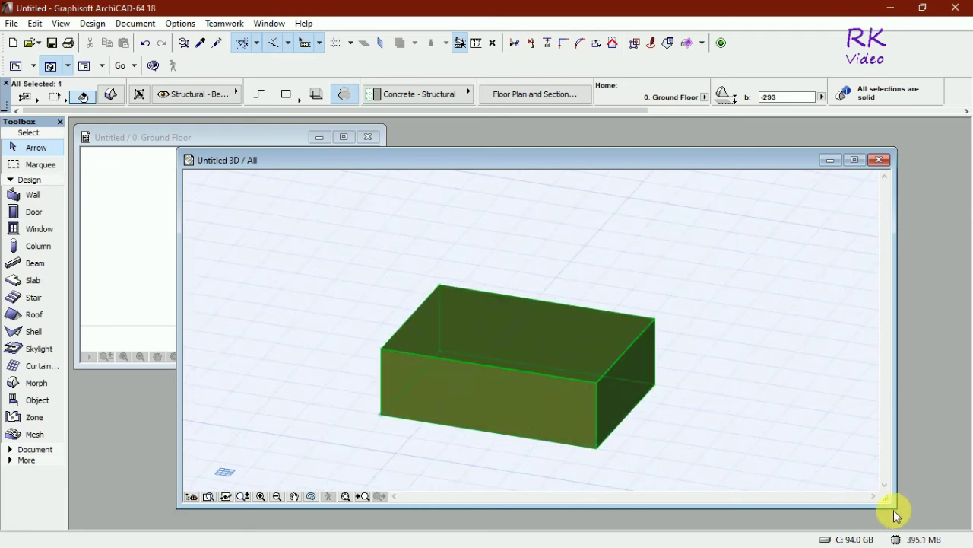
{"action": "left_click_drag", "start_coordinate": [897, 509], "coordinate": [502, 452]}
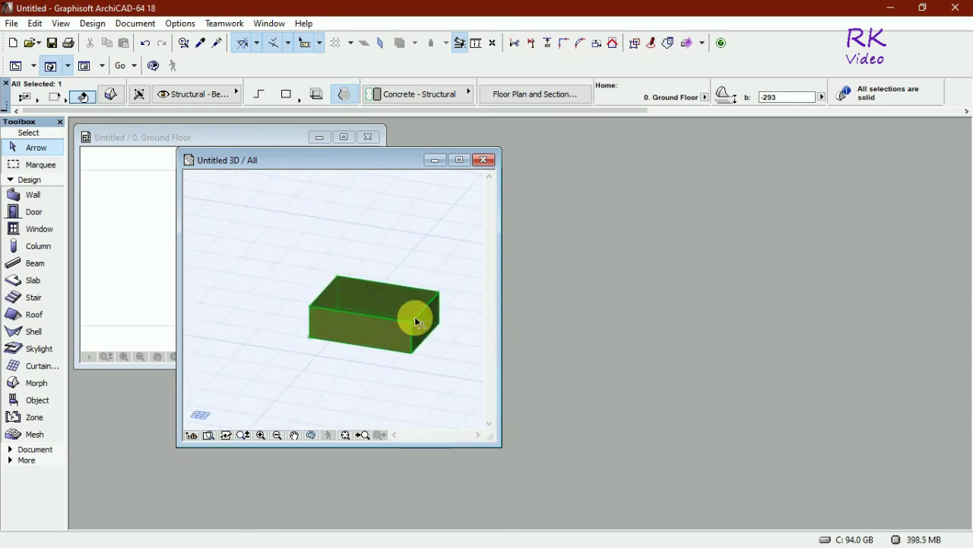
{"action": "scroll", "coordinate": [414, 319], "scroll_direction": "up", "scroll_amount": 4}
{"action": "left_click_drag", "start_coordinate": [401, 160], "coordinate": [298, 242]}
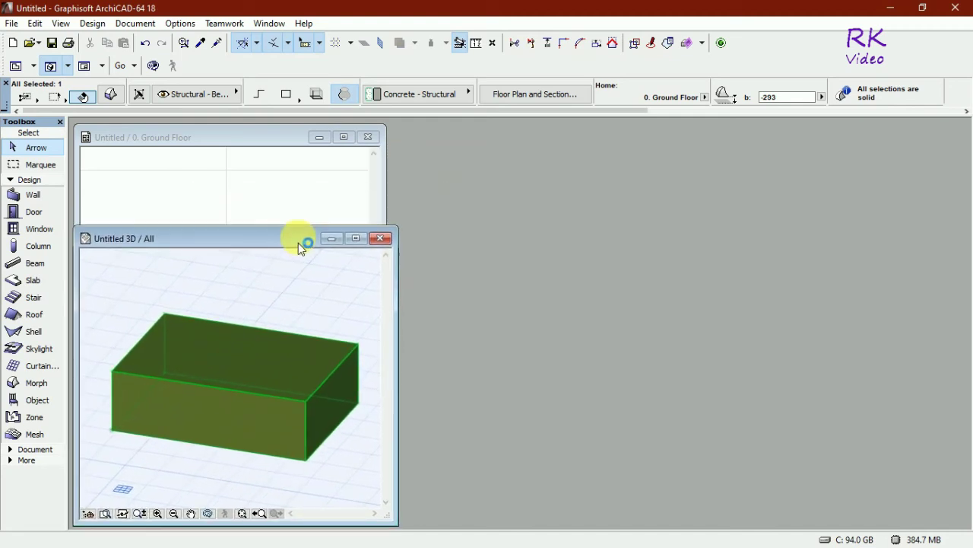
Reduce the 3D window's height so that it sits directly beneath the morph's outline in the Ground Floor plan window.
{"action": "left_click", "coordinate": [272, 136]}
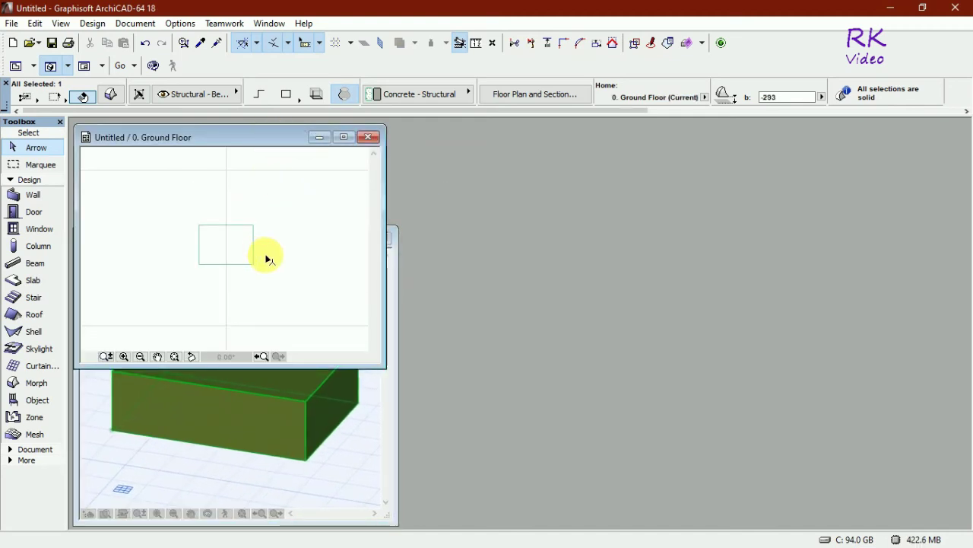
{"action": "left_click", "coordinate": [348, 444]}
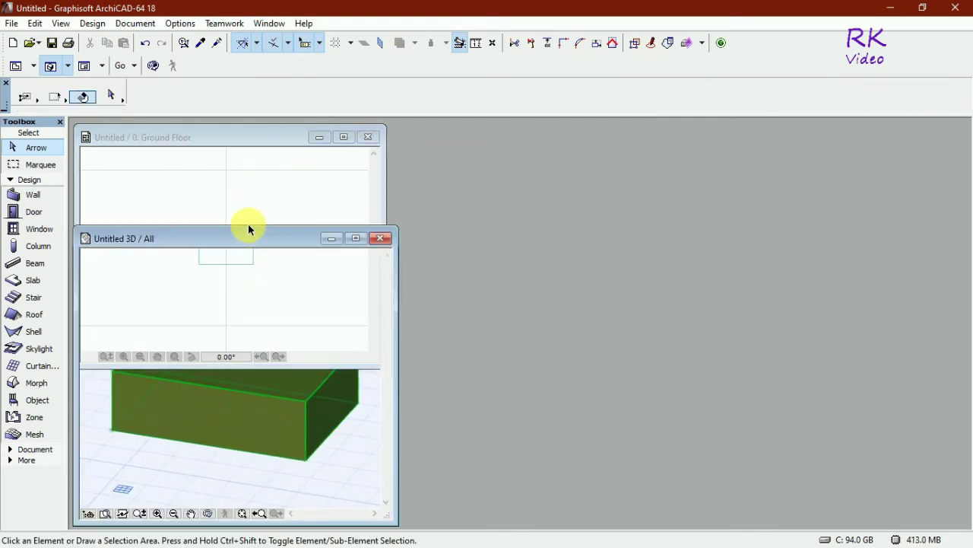
{"action": "left_click_drag", "start_coordinate": [254, 229], "coordinate": [250, 341]}
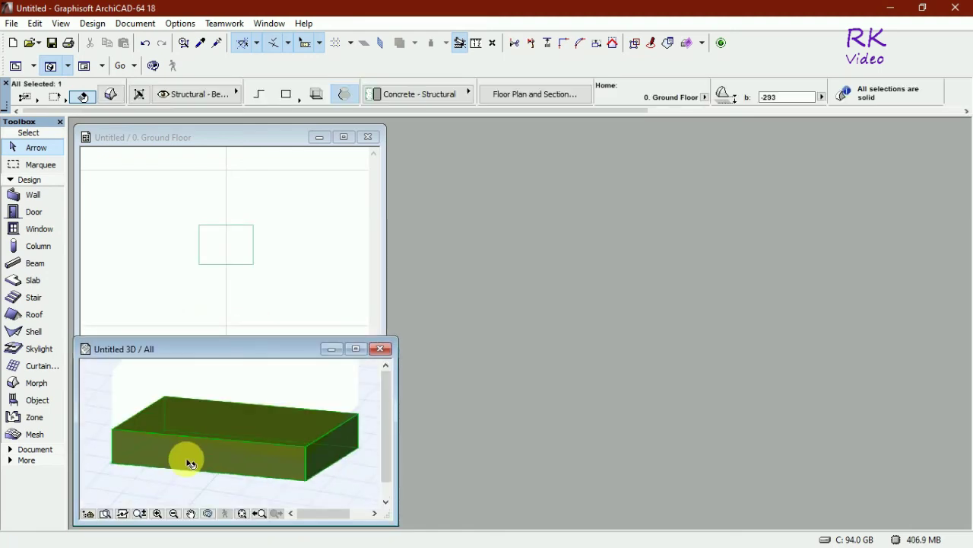
{"action": "scroll", "coordinate": [201, 410], "scroll_direction": "down", "scroll_amount": 3}
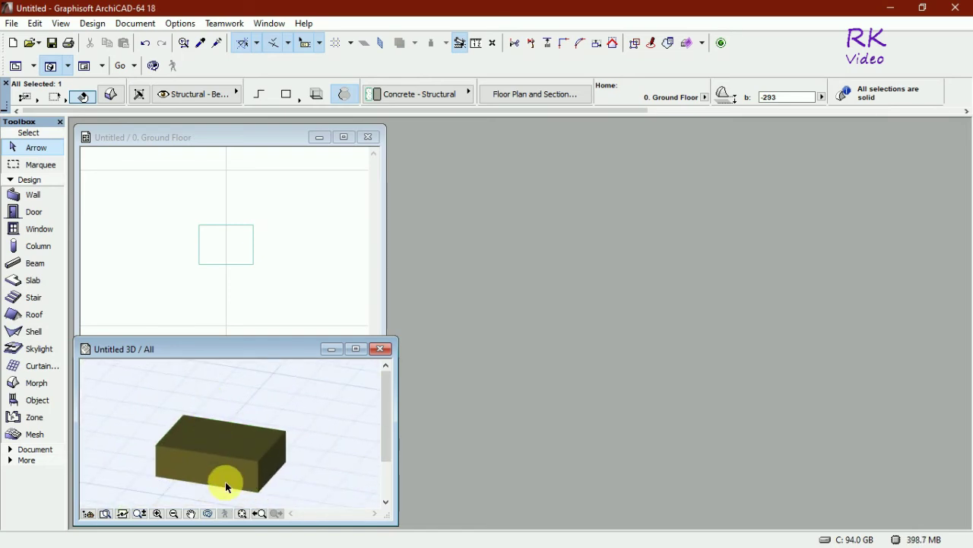
Create a new library object and place its editor window beside the Ground Floor plan and 3D windows.
{"action": "scroll", "coordinate": [227, 485], "scroll_direction": "up", "scroll_amount": 4}
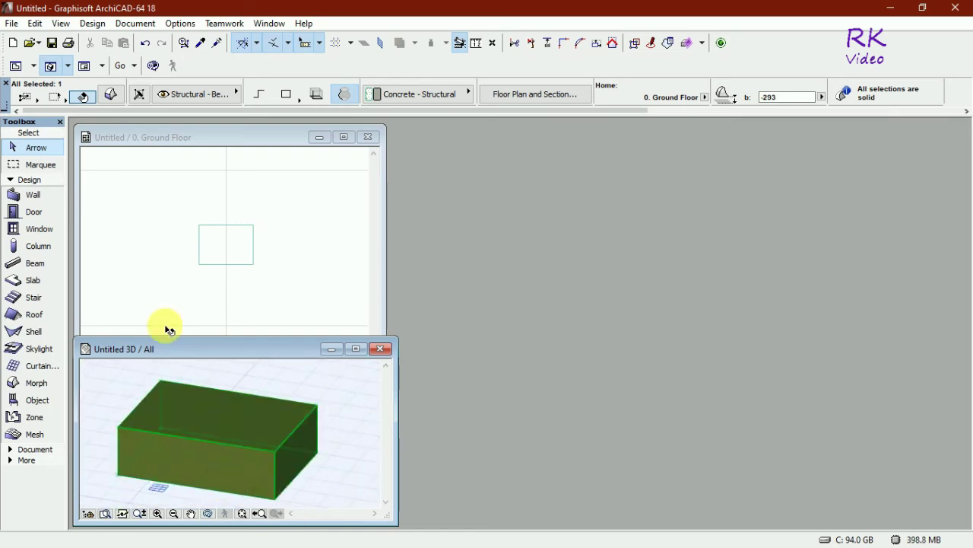
{"action": "left_click", "coordinate": [13, 25]}
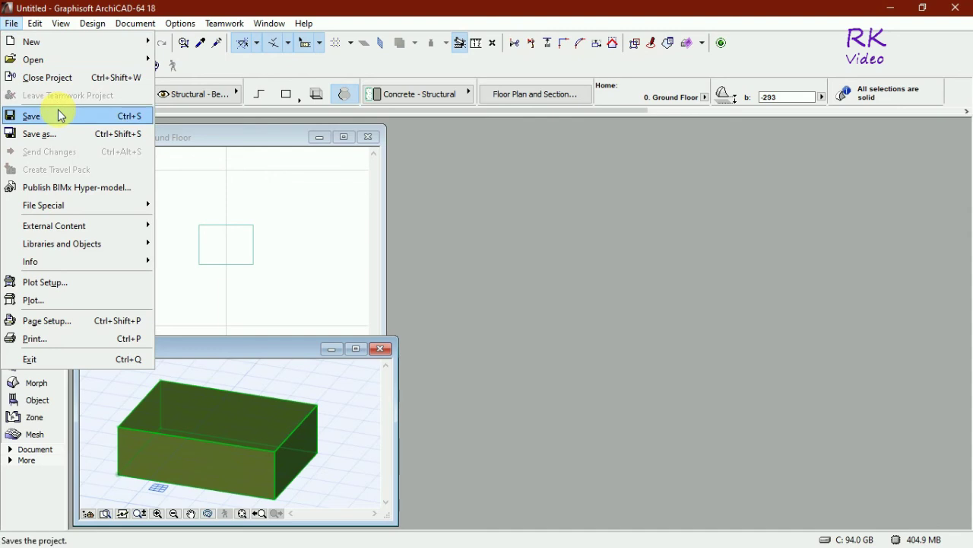
{"action": "mouse_move", "coordinate": [124, 244]}
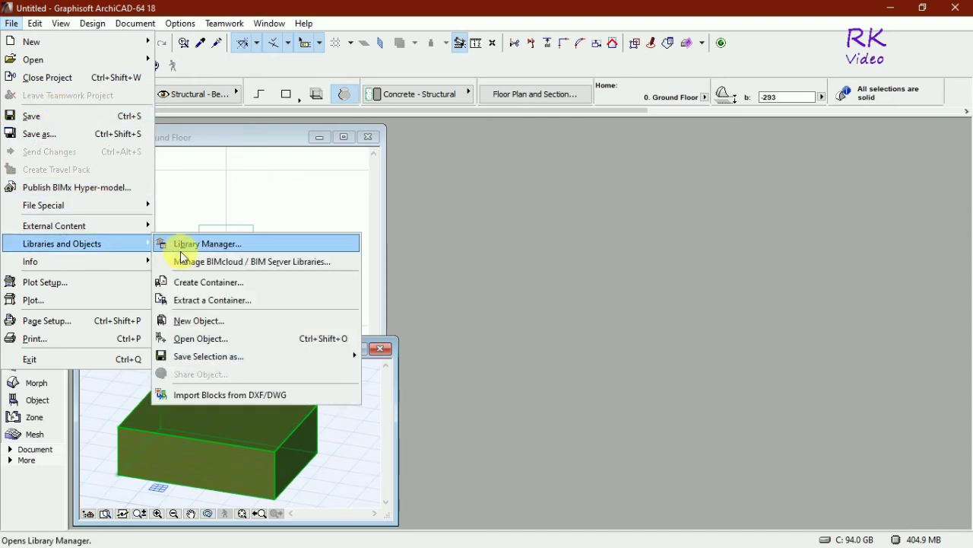
{"action": "left_click", "coordinate": [194, 320]}
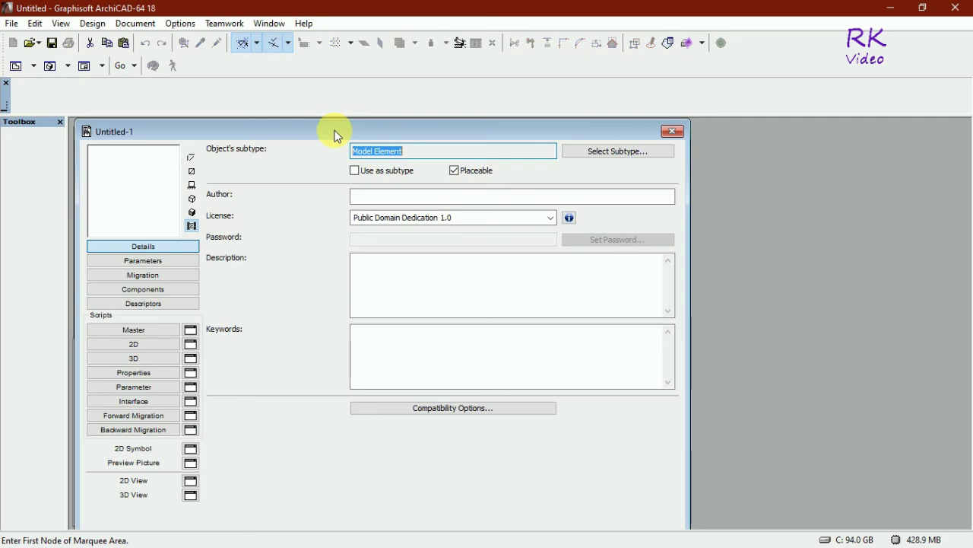
{"action": "left_click_drag", "start_coordinate": [338, 132], "coordinate": [656, 128]}
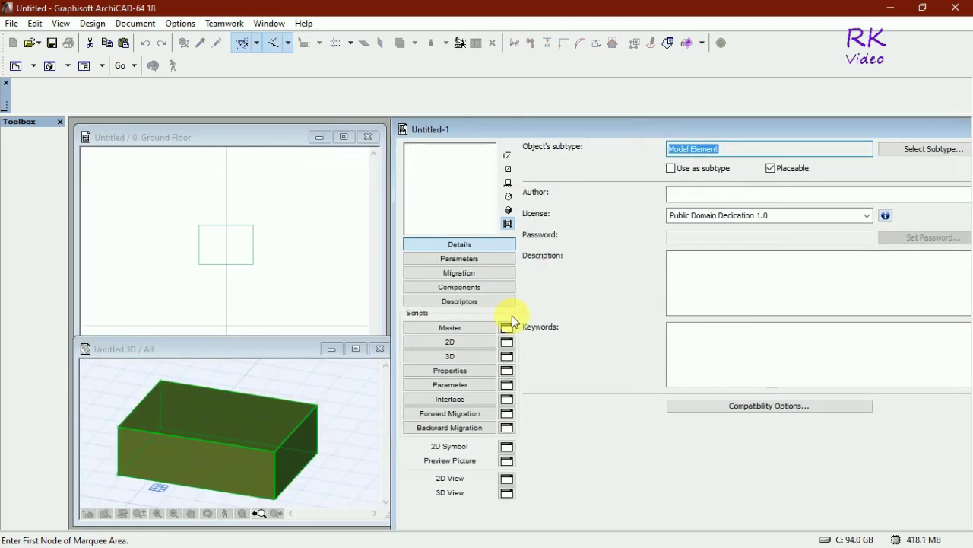
Open the new object's 3D script and drop the morph from the Ground Floor plan into it to generate its GDL code.
{"action": "left_click", "coordinate": [477, 358]}
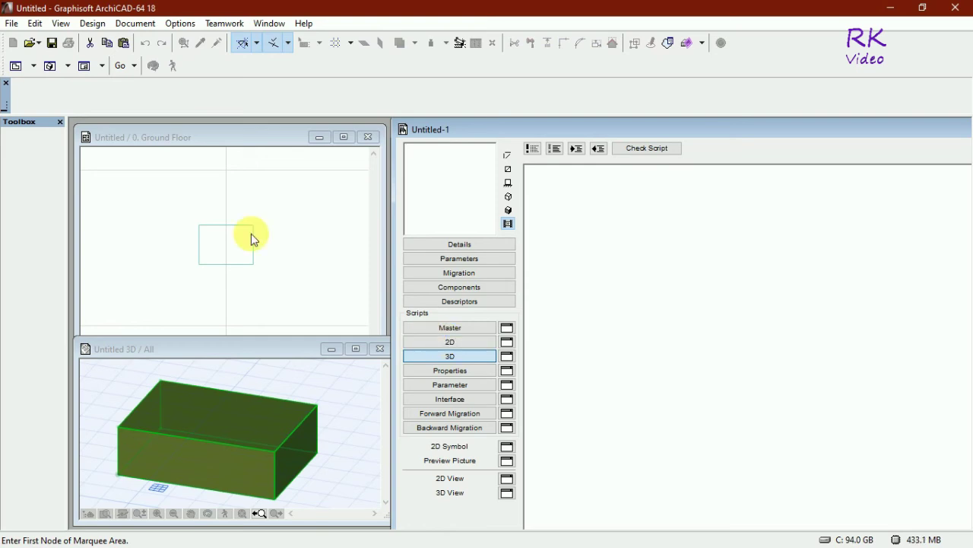
{"action": "left_click", "coordinate": [223, 137]}
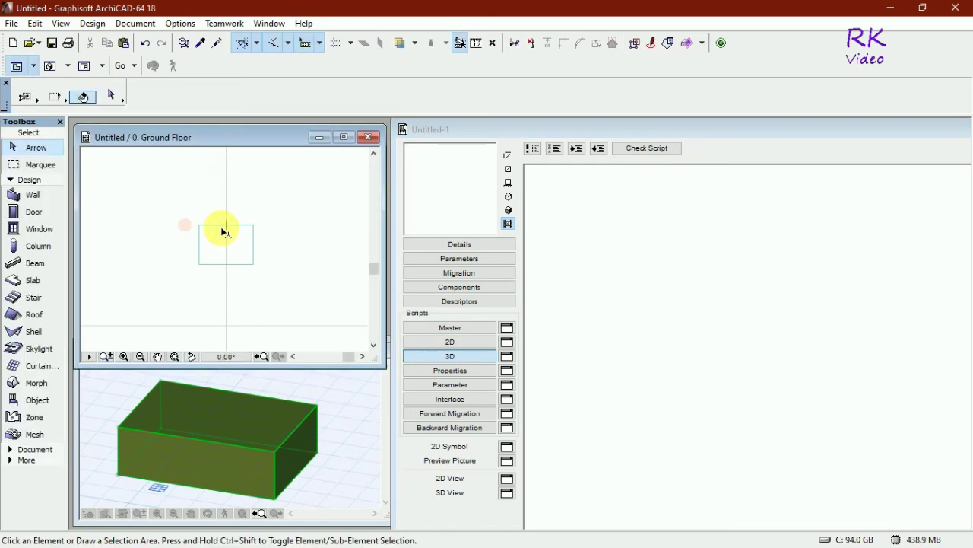
{"action": "left_click", "coordinate": [223, 228]}
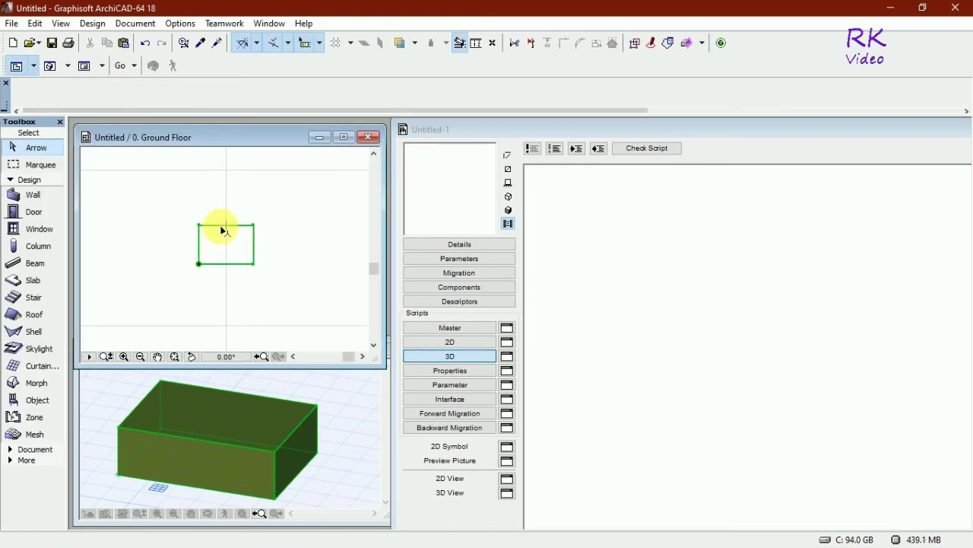
{"action": "left_click", "coordinate": [198, 264]}
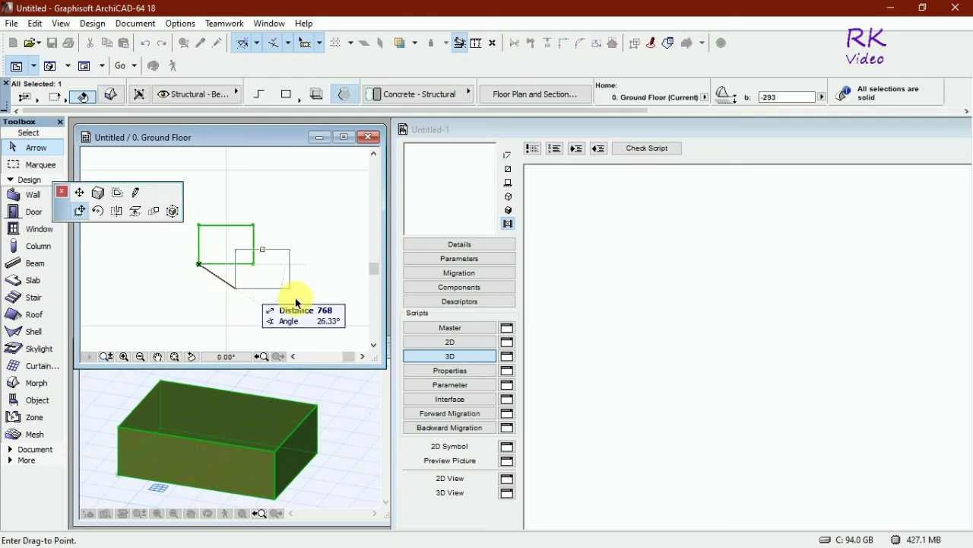
{"action": "left_click", "coordinate": [624, 336]}
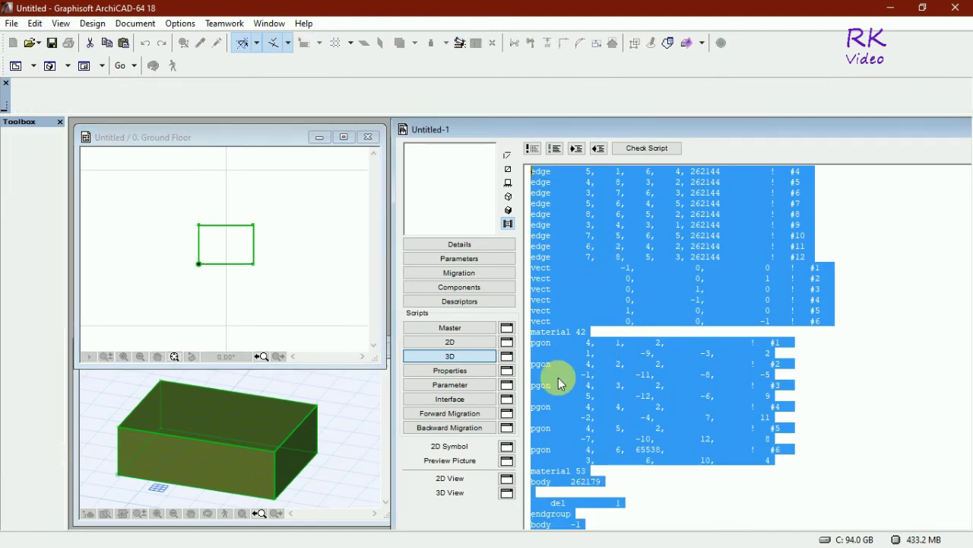
{"action": "left_click", "coordinate": [592, 338]}
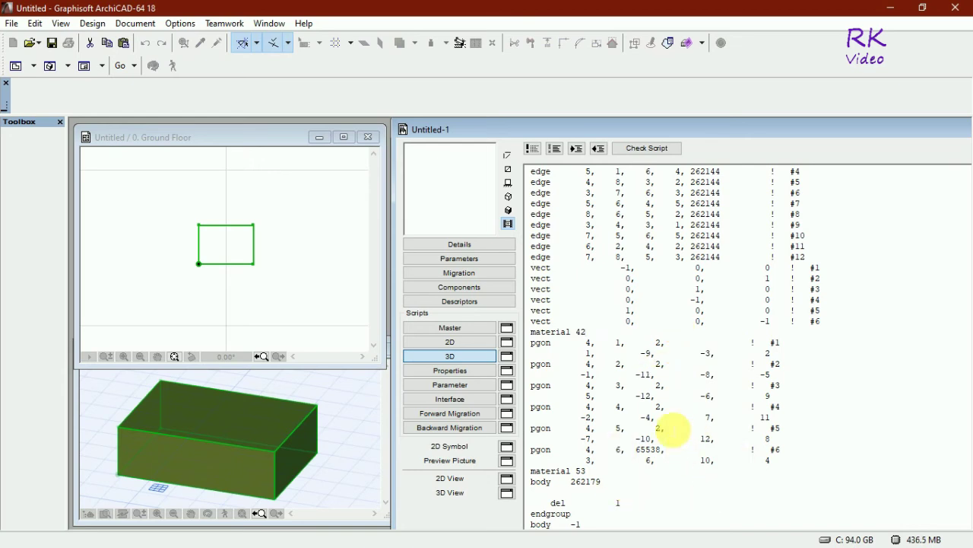
Replace all occurrences of the widely spaced "pen 89" string above the sect_attrs line with "pen 8" in the 3D script.
{"action": "scroll", "coordinate": [674, 428], "scroll_direction": "up", "scroll_amount": 9}
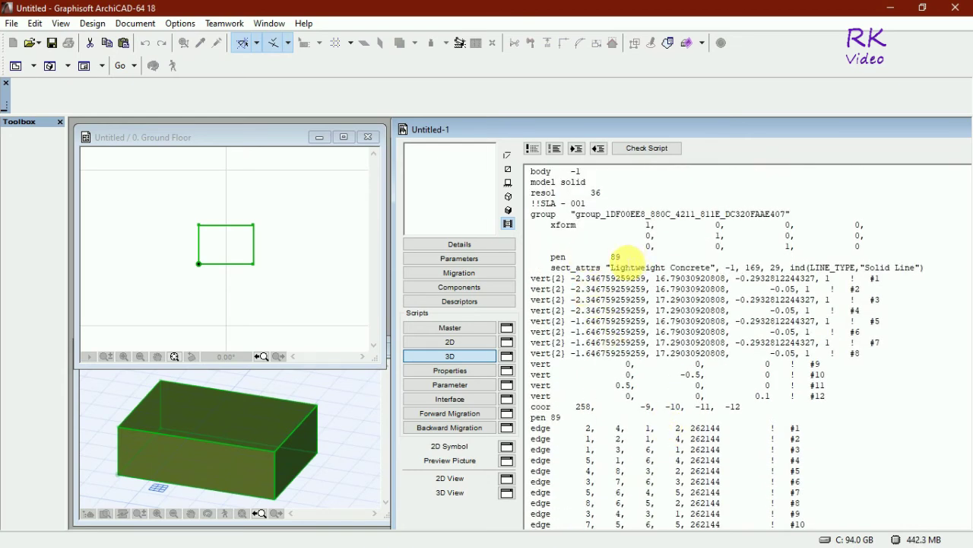
{"action": "scroll", "coordinate": [620, 261], "scroll_direction": "down", "scroll_amount": 2}
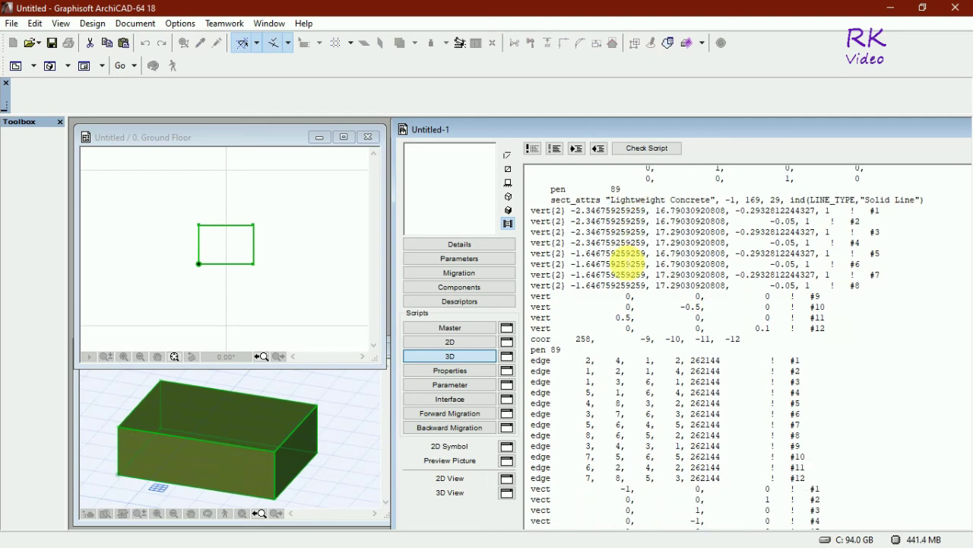
{"action": "scroll", "coordinate": [630, 391], "scroll_direction": "down", "scroll_amount": 7}
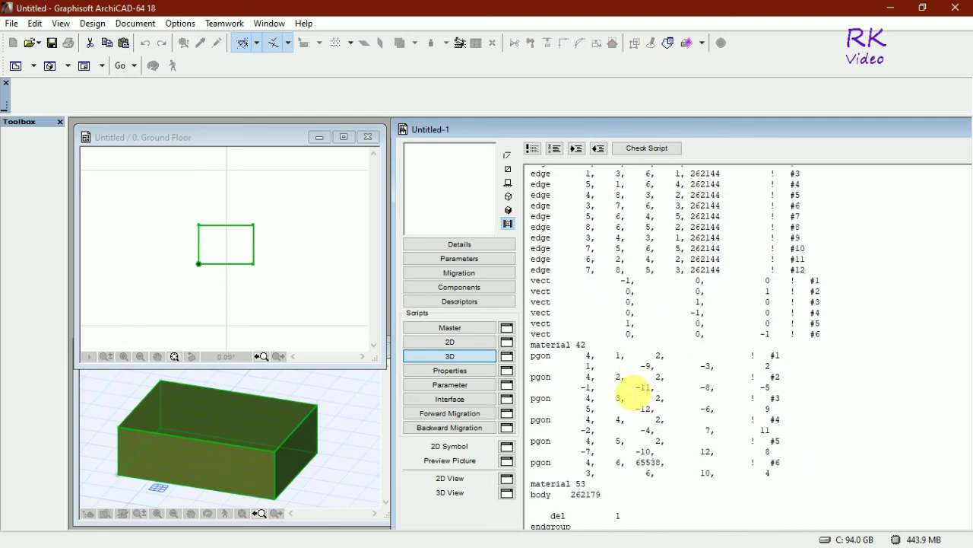
{"action": "scroll", "coordinate": [637, 446], "scroll_direction": "up", "scroll_amount": 3}
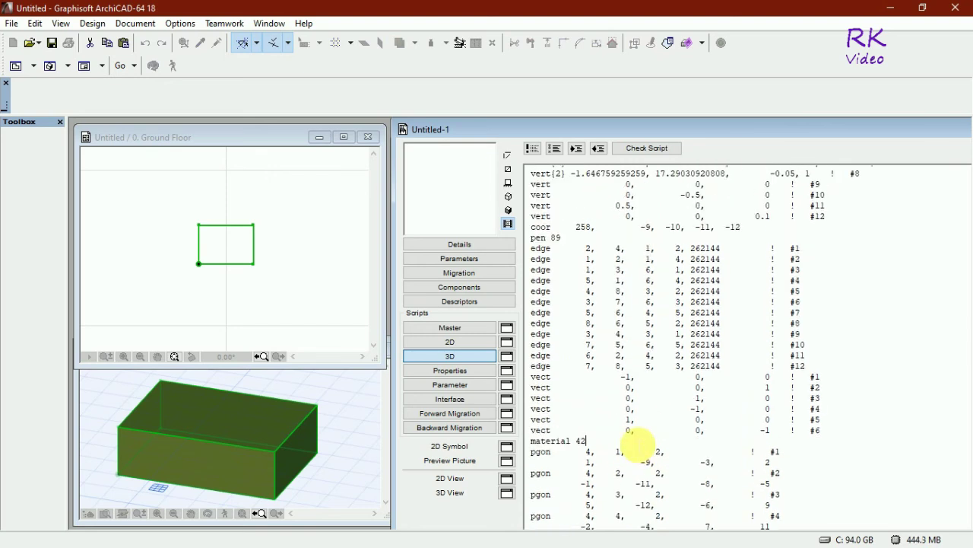
{"action": "scroll", "coordinate": [637, 442], "scroll_direction": "up", "scroll_amount": 5}
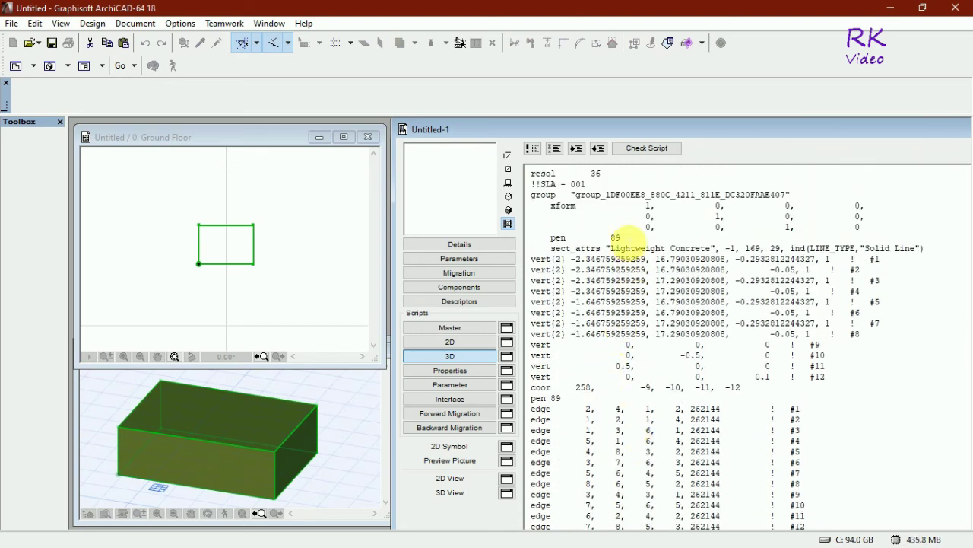
{"action": "left_click_drag", "start_coordinate": [620, 238], "coordinate": [549, 241]}
{"action": "key", "text": "ctrl+c"}
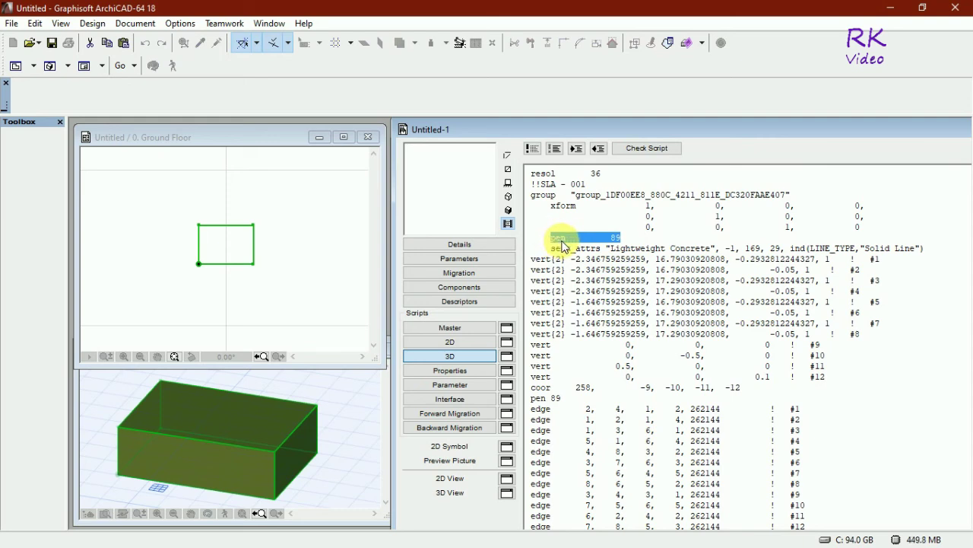
{"action": "key", "text": "ctrl+f"}
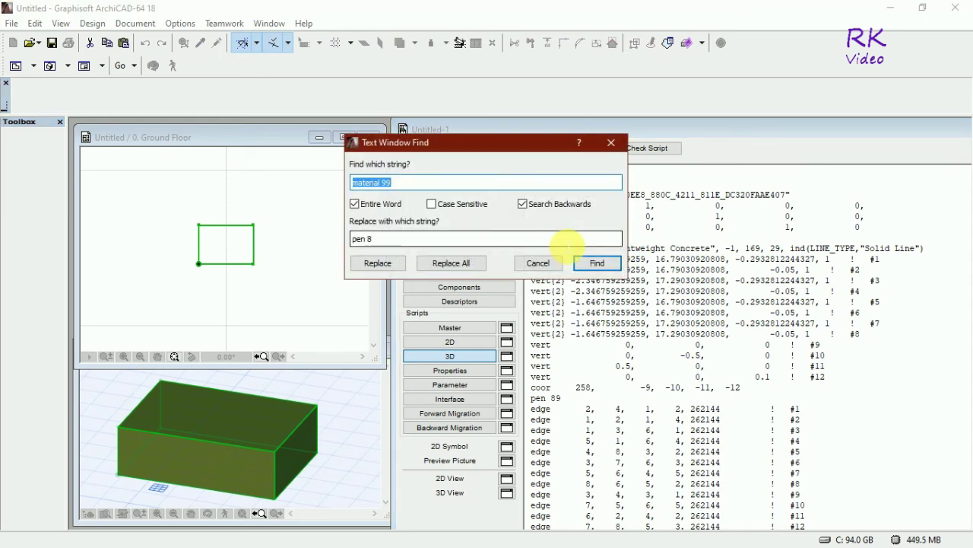
{"action": "key", "text": "ctrl+v"}
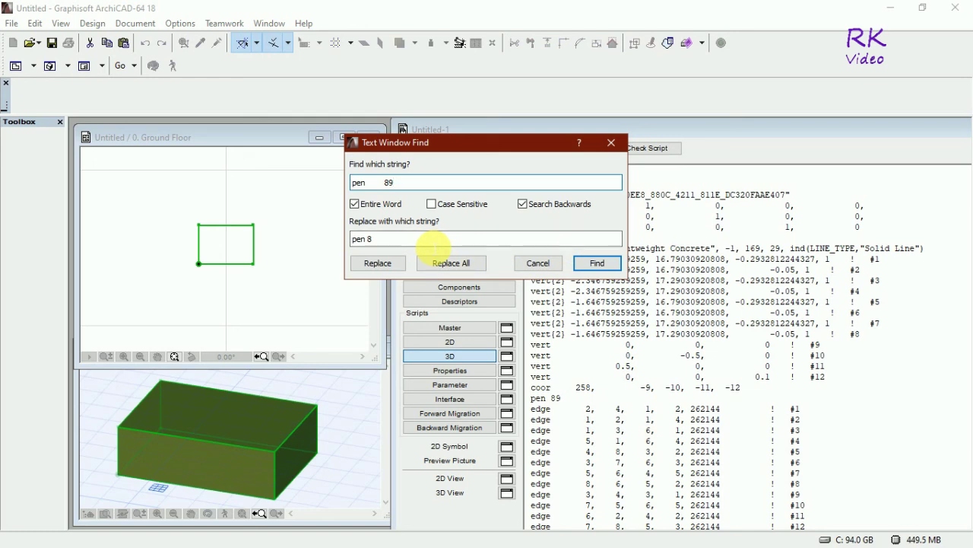
{"action": "left_click", "coordinate": [441, 262]}
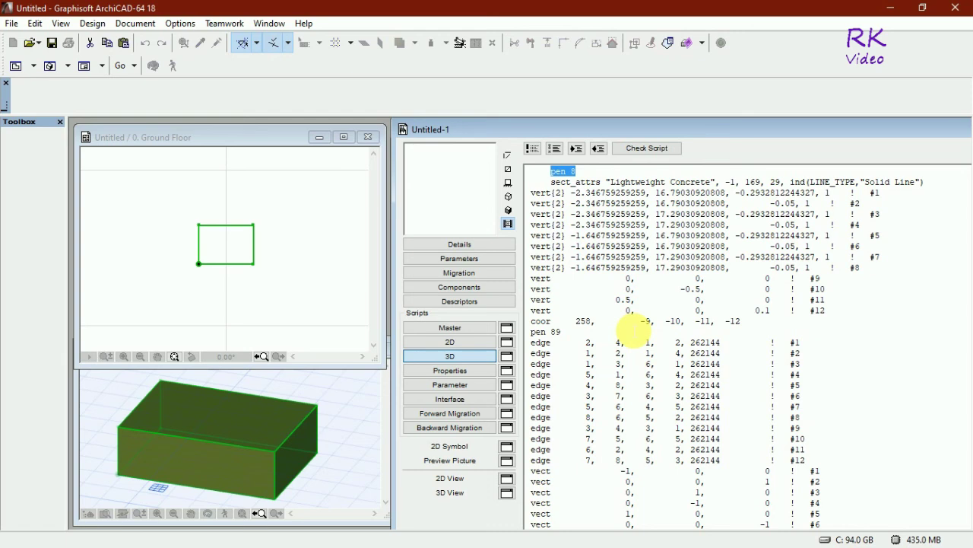
Replace the single-spaced "pen 89" above the edge list with "pen 8" in the 3D script.
{"action": "scroll", "coordinate": [589, 291], "scroll_direction": "up", "scroll_amount": 2}
{"action": "scroll", "coordinate": [589, 289], "scroll_direction": "up", "scroll_amount": 1}
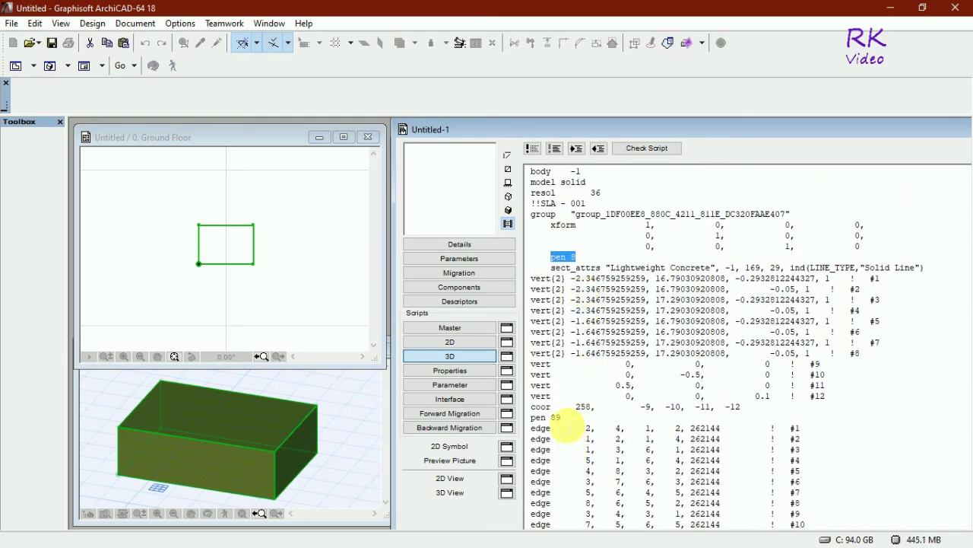
{"action": "left_click_drag", "start_coordinate": [562, 417], "coordinate": [531, 419]}
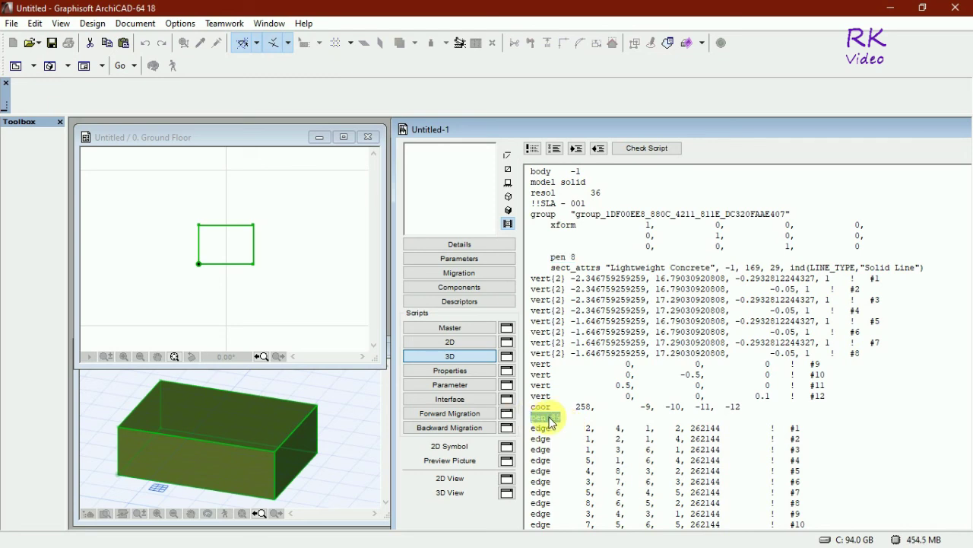
{"action": "key", "text": "ctrl+f"}
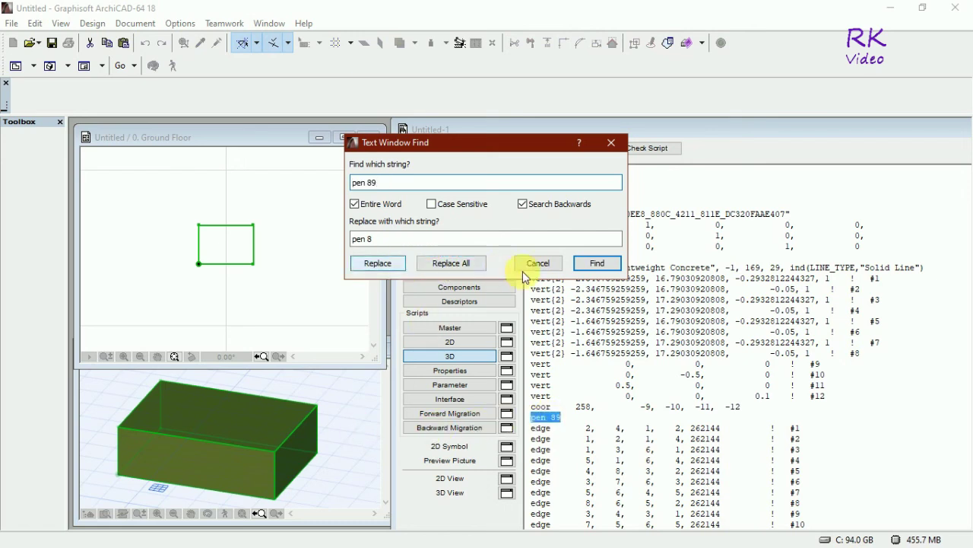
{"action": "left_click", "coordinate": [398, 258]}
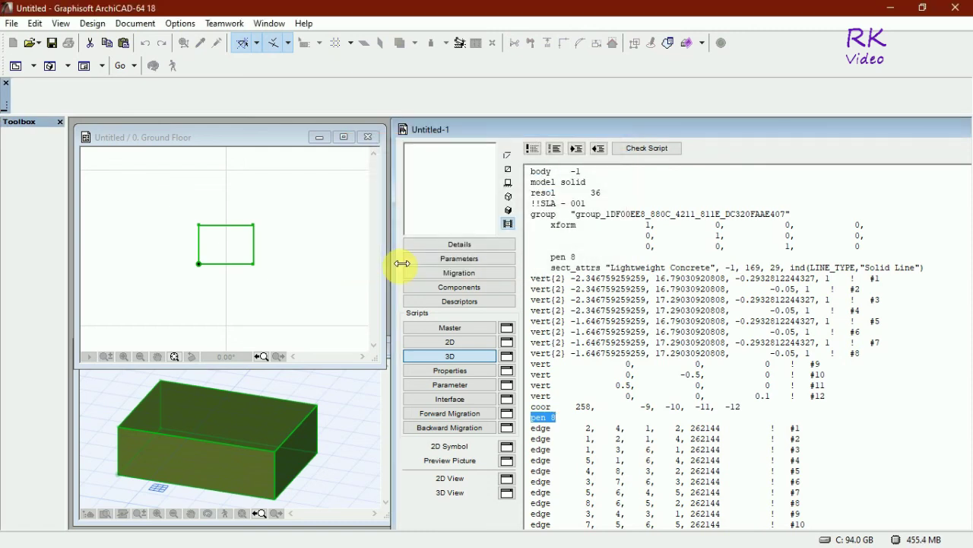
Replace all occurrences of "material 42" above the pgon lines with "pen 8" in the 3D script.
{"action": "scroll", "coordinate": [620, 334], "scroll_direction": "down", "scroll_amount": 5}
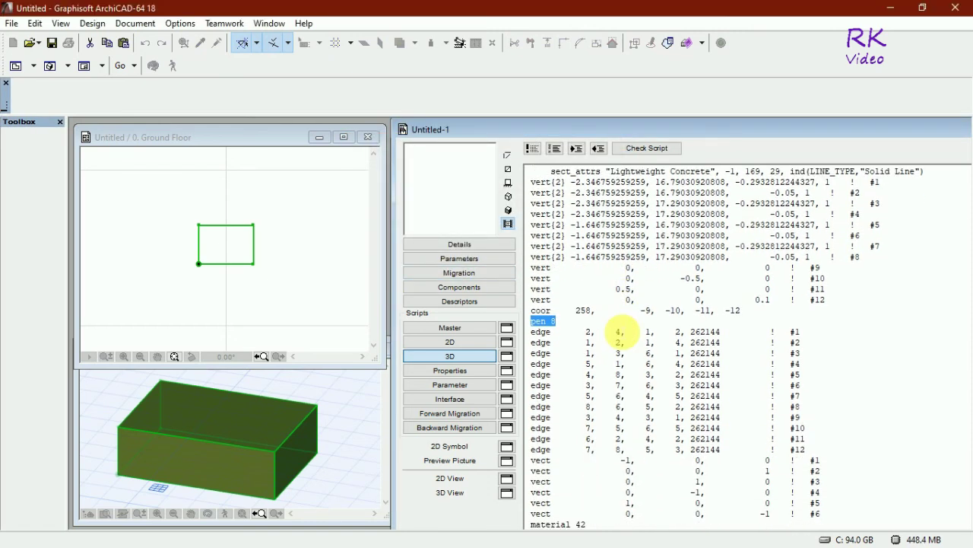
{"action": "scroll", "coordinate": [619, 333], "scroll_direction": "down", "scroll_amount": 4}
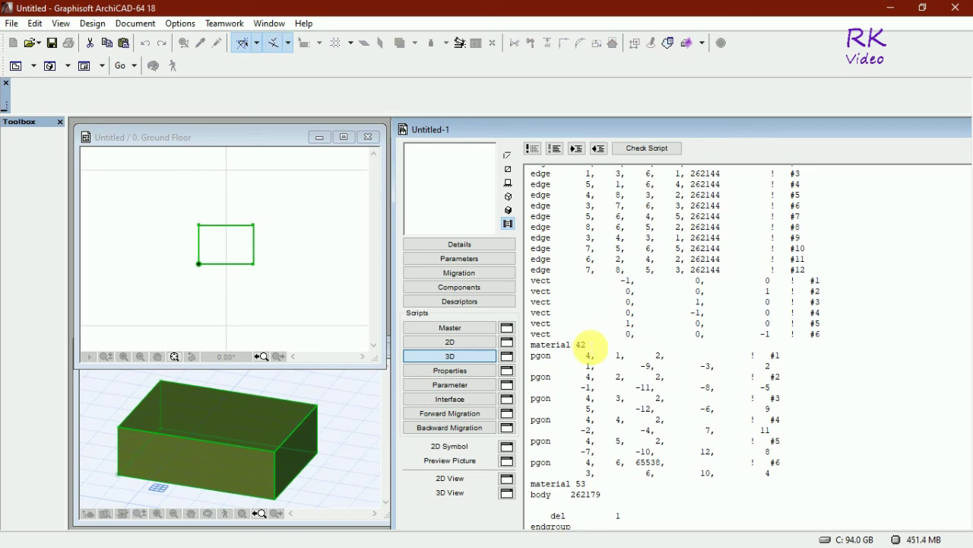
{"action": "left_click_drag", "start_coordinate": [587, 345], "coordinate": [537, 351]}
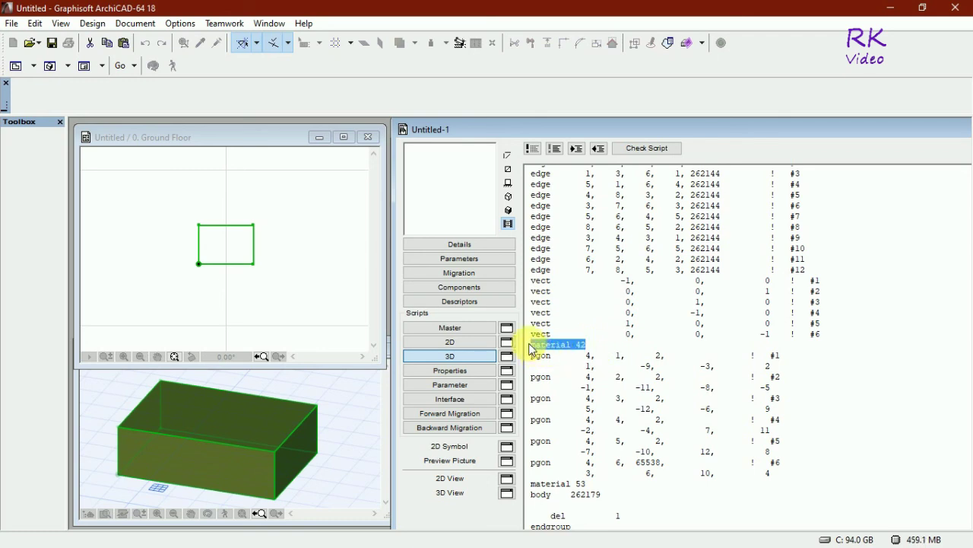
{"action": "key", "text": "ctrl+f"}
{"action": "type", "text": "material 42"}
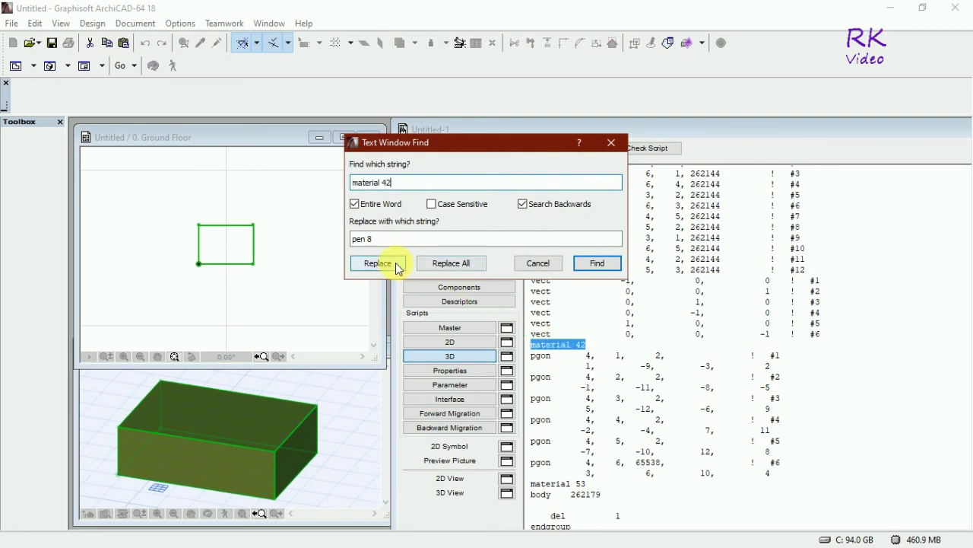
{"action": "left_click", "coordinate": [451, 263]}
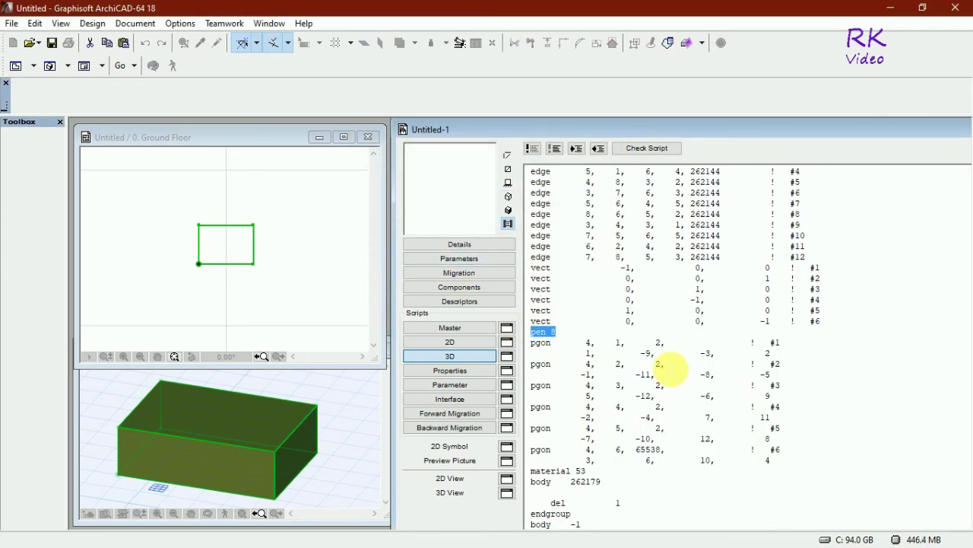
Replace all occurrences of "material 53" below the pgon lines with "pen 8" in the 3D script.
{"action": "scroll", "coordinate": [658, 388], "scroll_direction": "up", "scroll_amount": 1}
{"action": "left_click_drag", "start_coordinate": [587, 484], "coordinate": [532, 484]}
{"action": "key", "text": "ctrl+c"}
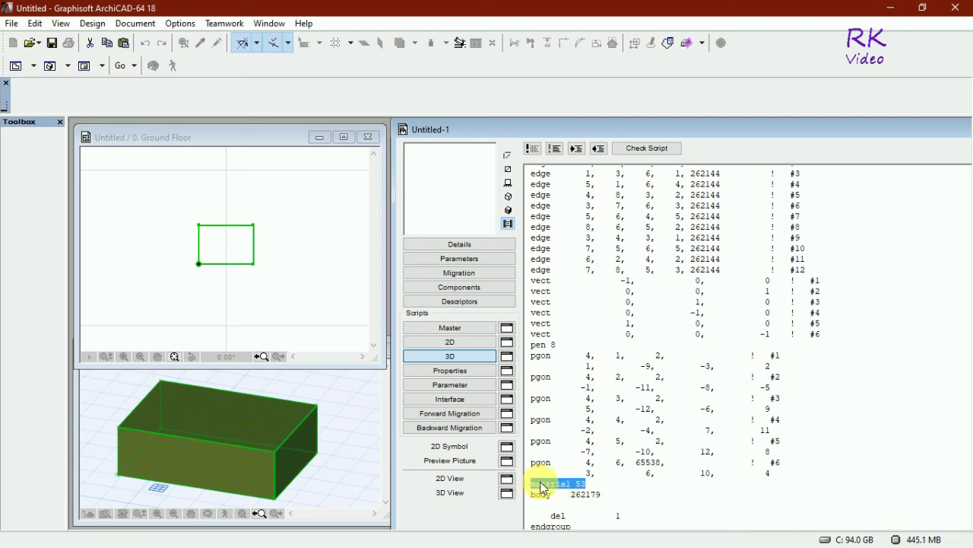
{"action": "key", "text": "ctrl+f"}
{"action": "key", "text": "ctrl+v"}
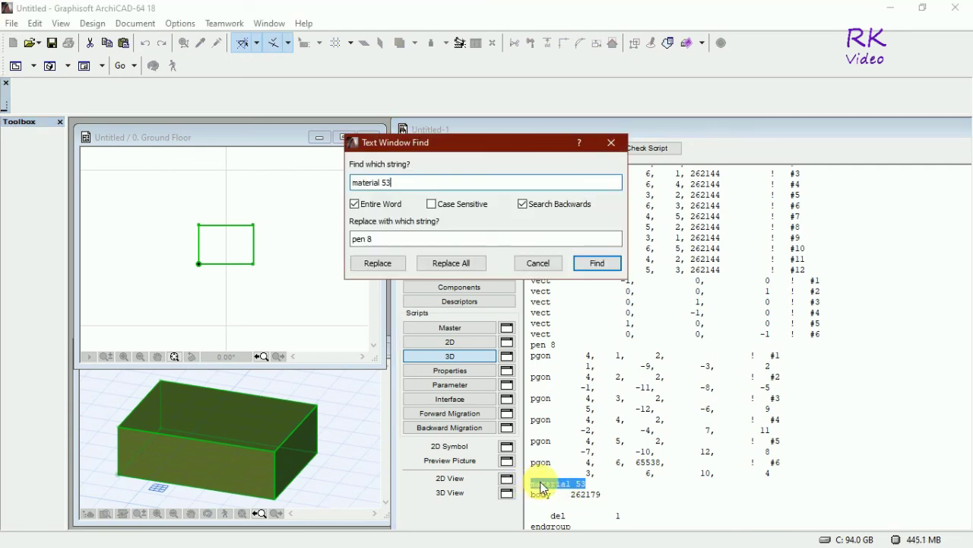
{"action": "left_click", "coordinate": [442, 264]}
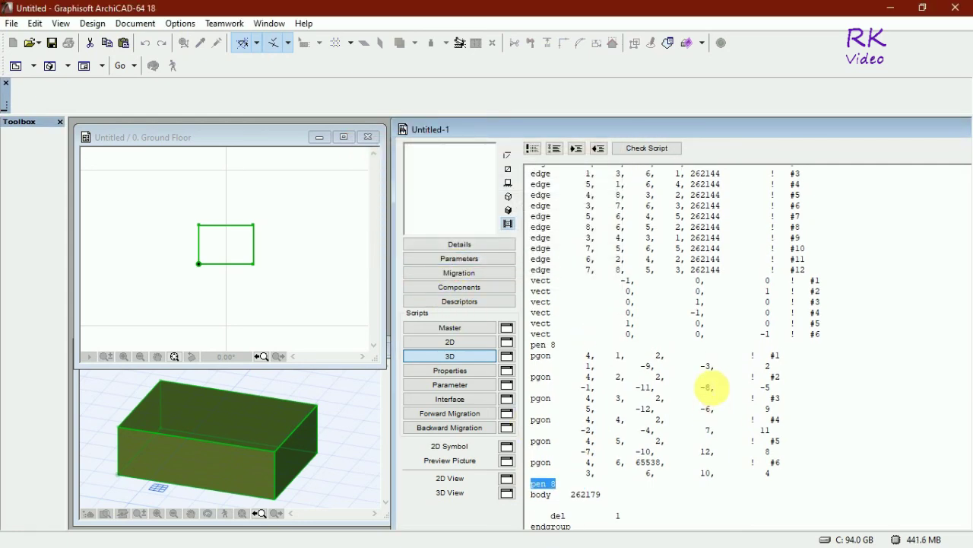
Show the object's shaded 3D preview and examine the block up close in the object's separate 3D View window.
{"action": "left_click", "coordinate": [508, 210]}
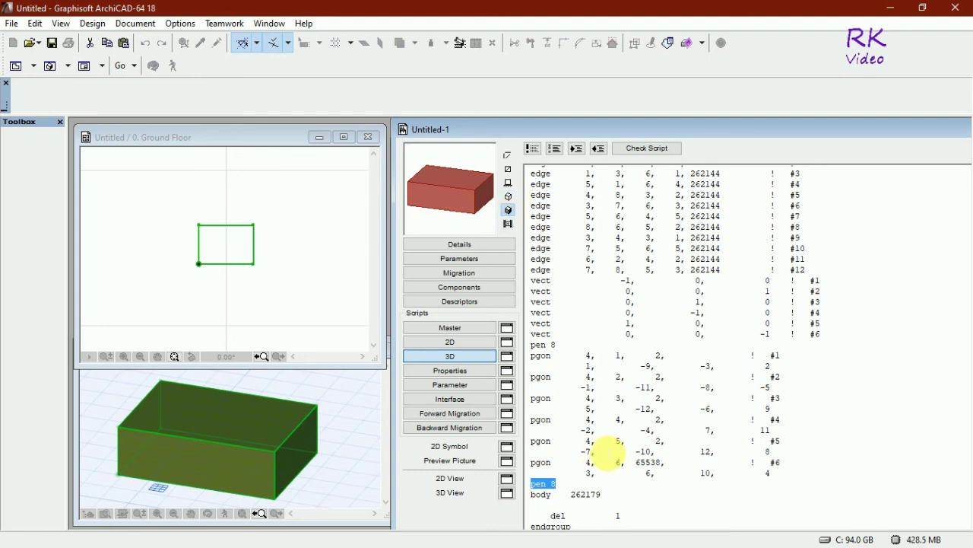
{"action": "left_click", "coordinate": [508, 494]}
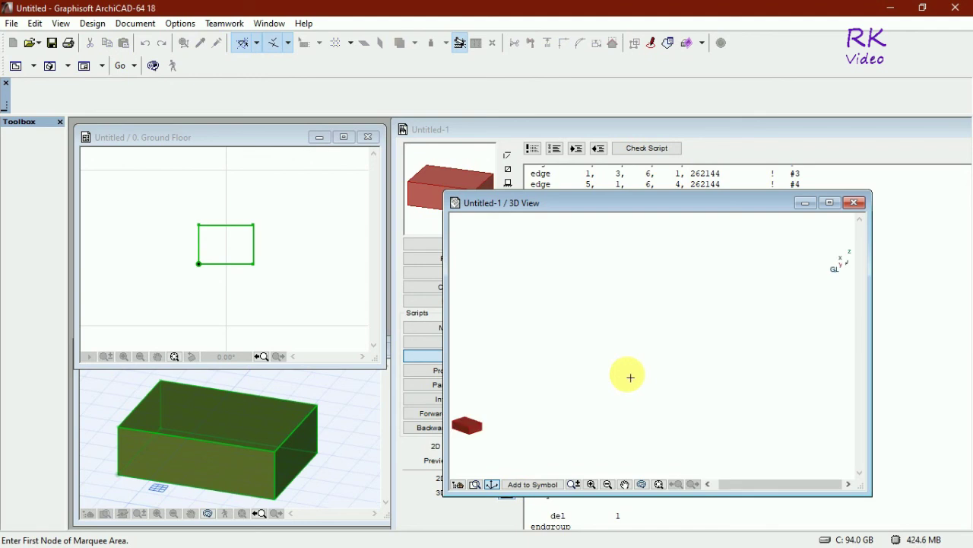
{"action": "scroll", "coordinate": [753, 376], "scroll_direction": "down", "scroll_amount": 4}
{"action": "scroll", "coordinate": [529, 424], "scroll_direction": "up", "scroll_amount": 4}
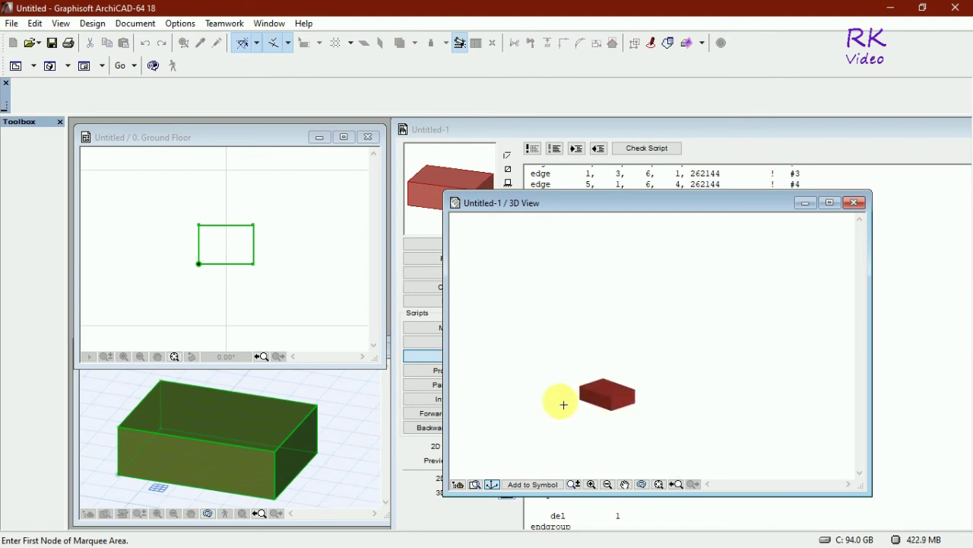
{"action": "scroll", "coordinate": [563, 404], "scroll_direction": "up", "scroll_amount": 5}
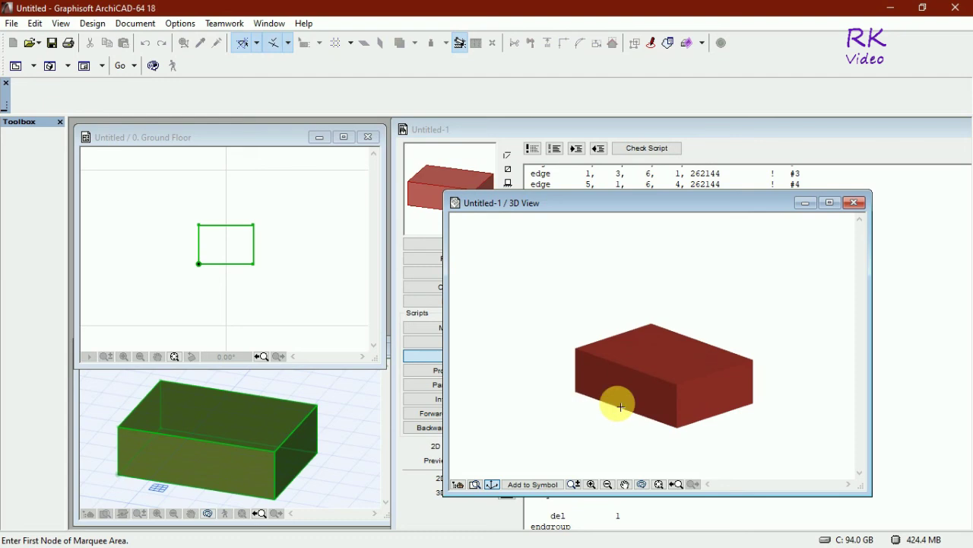
{"action": "scroll", "coordinate": [620, 406], "scroll_direction": "up", "scroll_amount": 5}
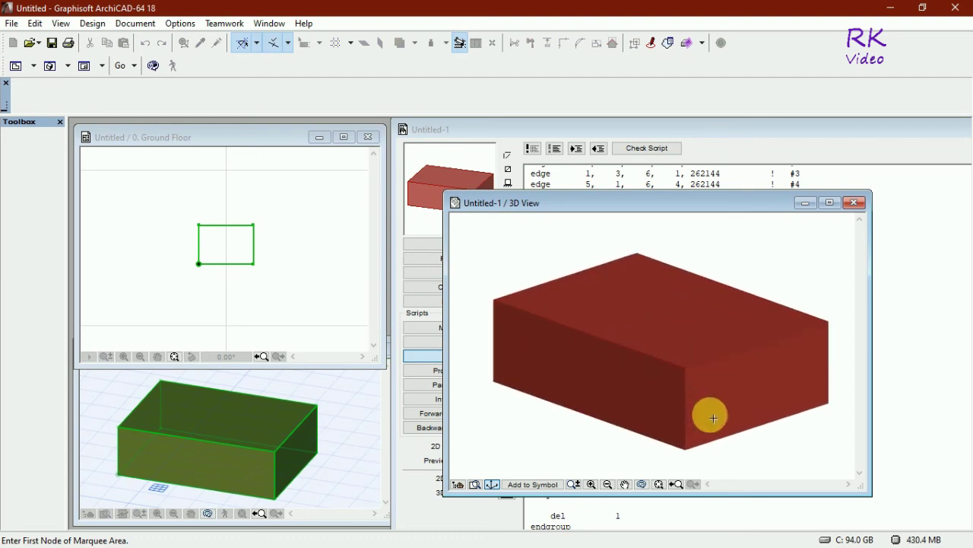
{"action": "middle_click_drag", "start_coordinate": [706, 412], "coordinate": [737, 341], "text": "shift"}
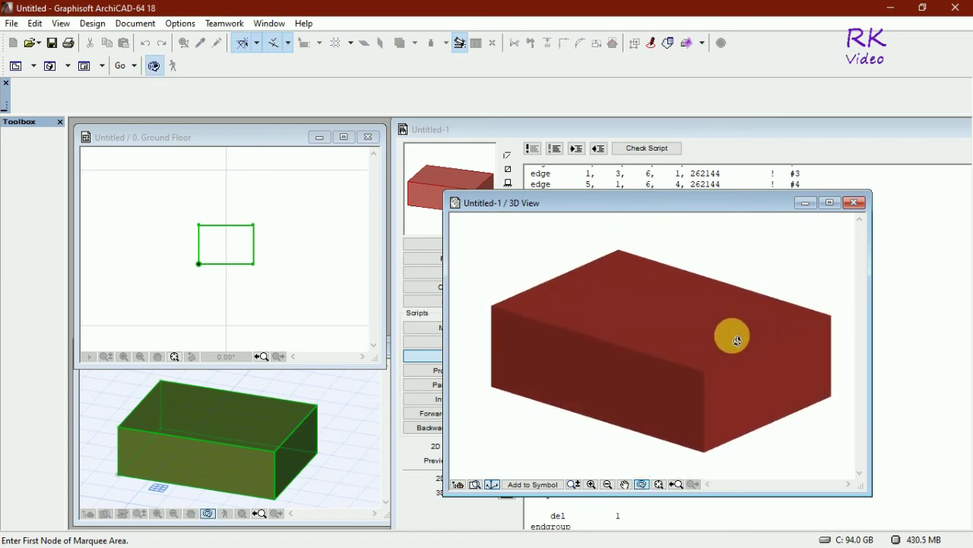